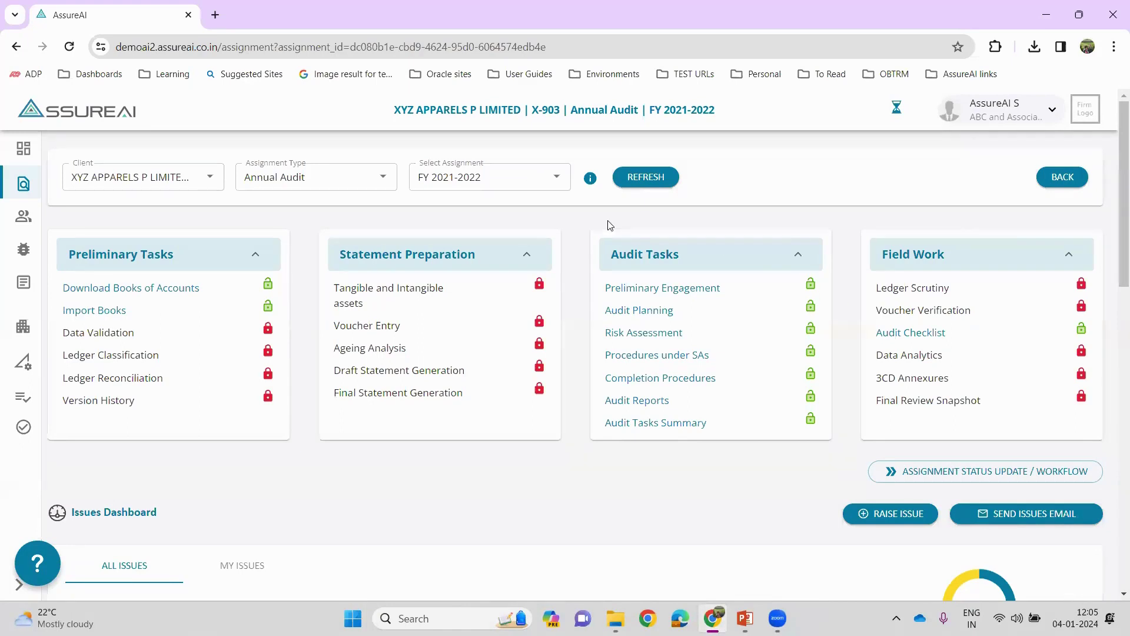
# - On the Import Books page, choose Trial Balance Excel as the source bookkeeping system
pyautogui.click(79, 315)
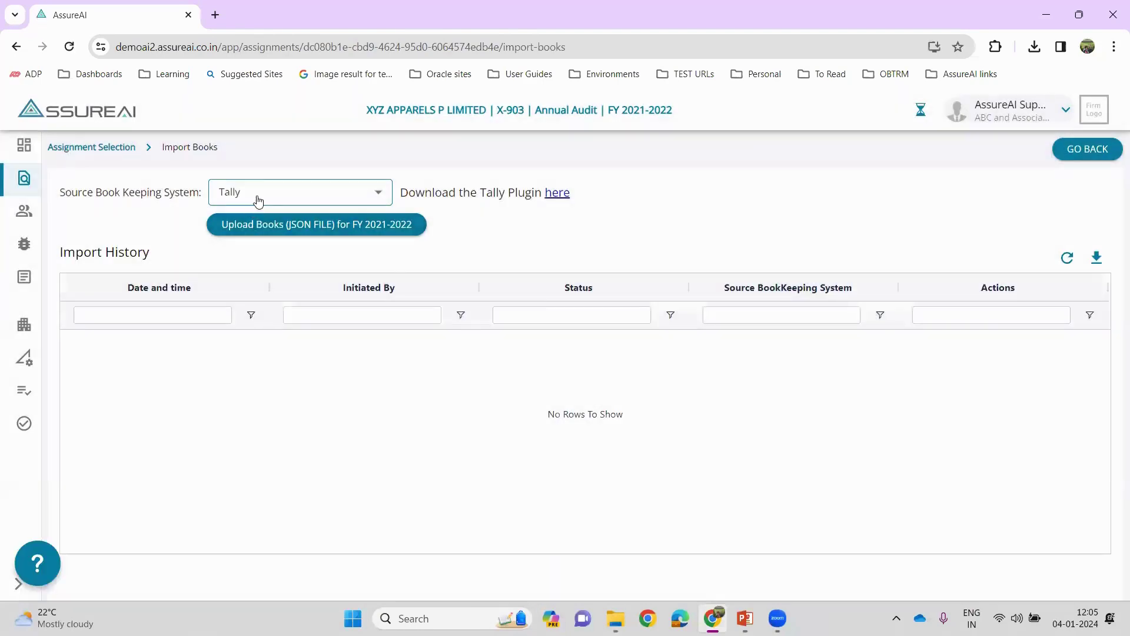
pyautogui.click(259, 196)
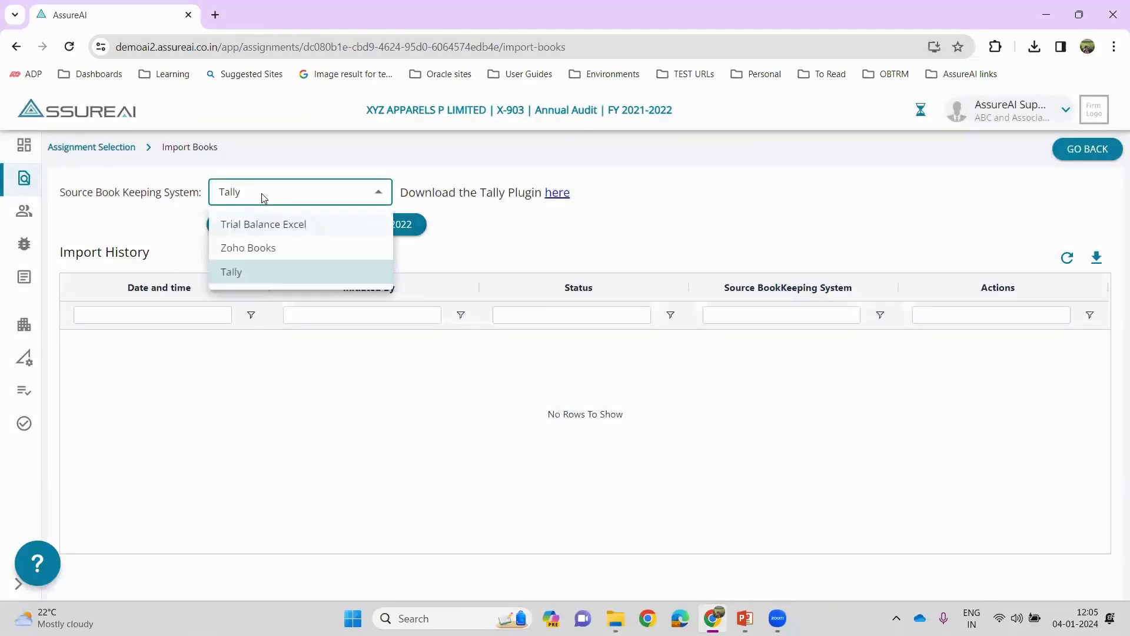
pyautogui.click(277, 225)
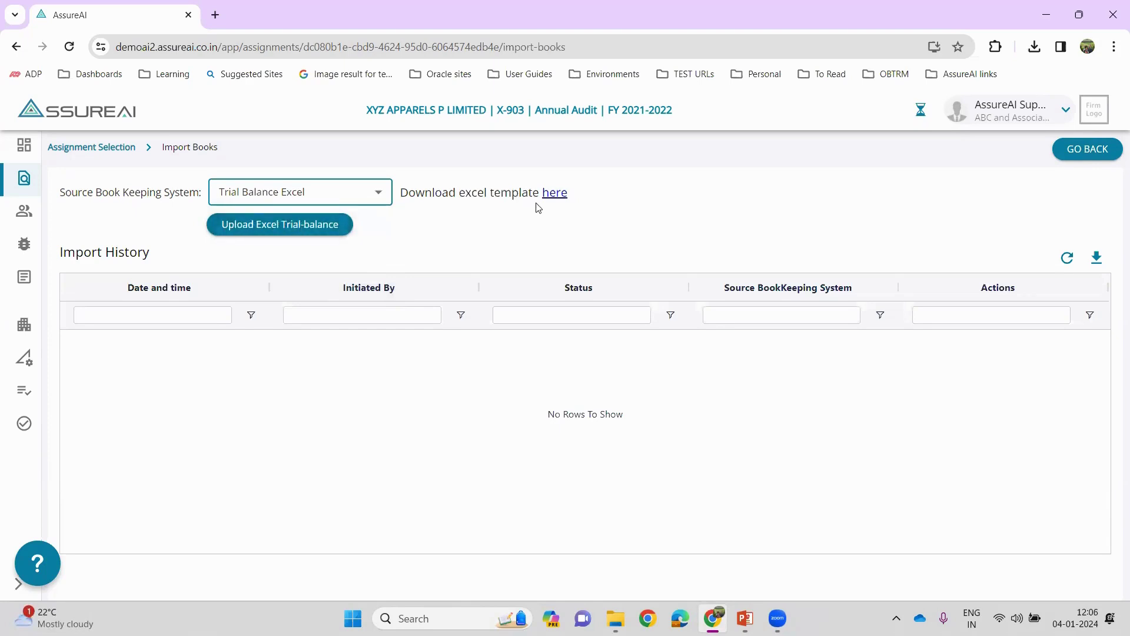
# - Download the Excel trial balance template and open TB+Excel+Template from the TB folder
pyautogui.click(555, 194)
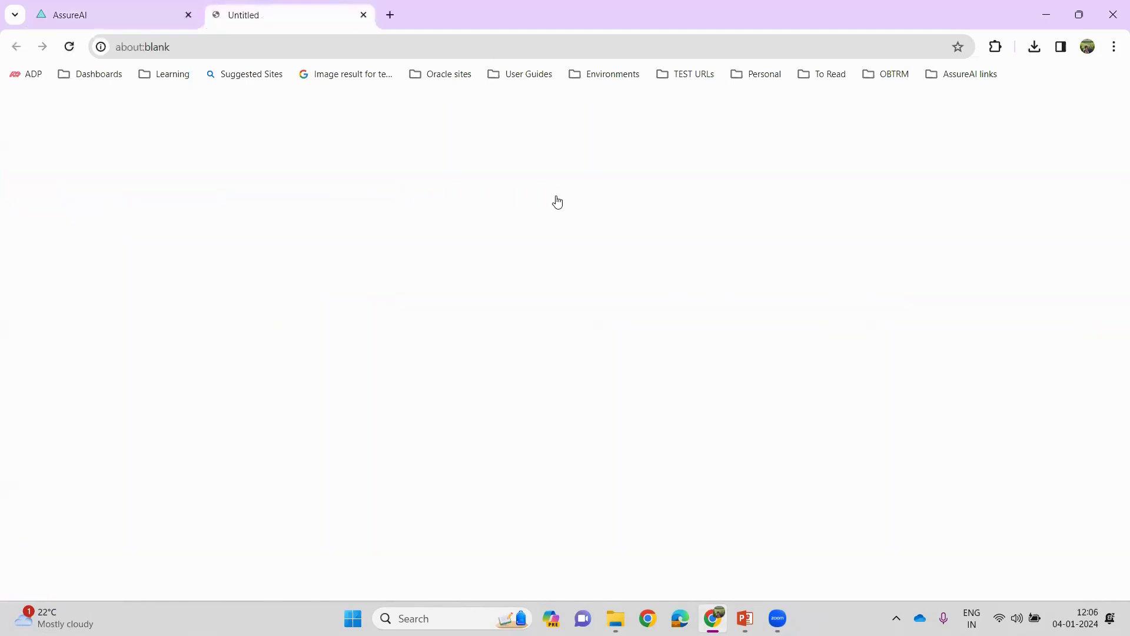
pyautogui.click(616, 618)
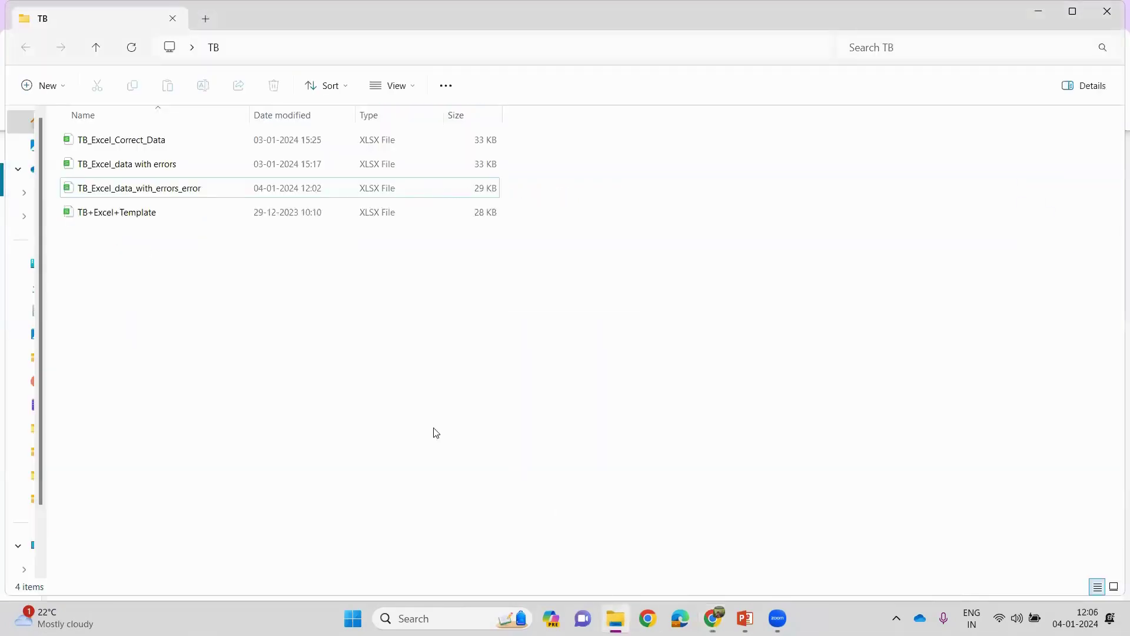
pyautogui.click(148, 215)
pyautogui.doubleClick(147, 215)
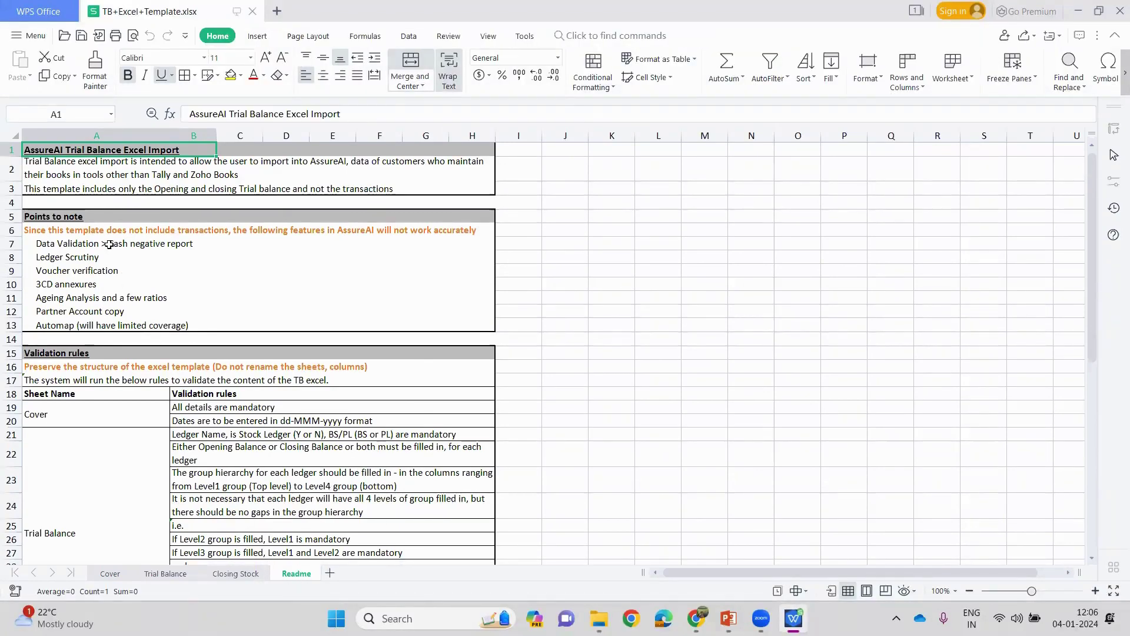
# - Read the Readme's Points to note, then move down to the Validation rules table
pyautogui.moveTo(93, 229); pyautogui.dragTo(103, 323)
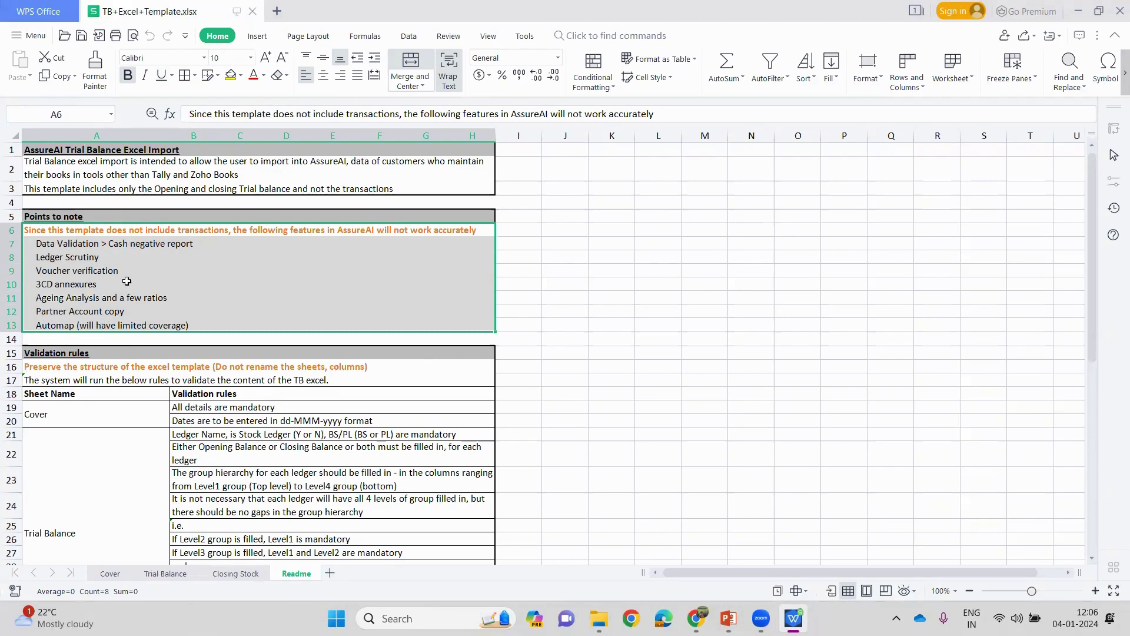
pyautogui.scroll(-3, 275, 392)
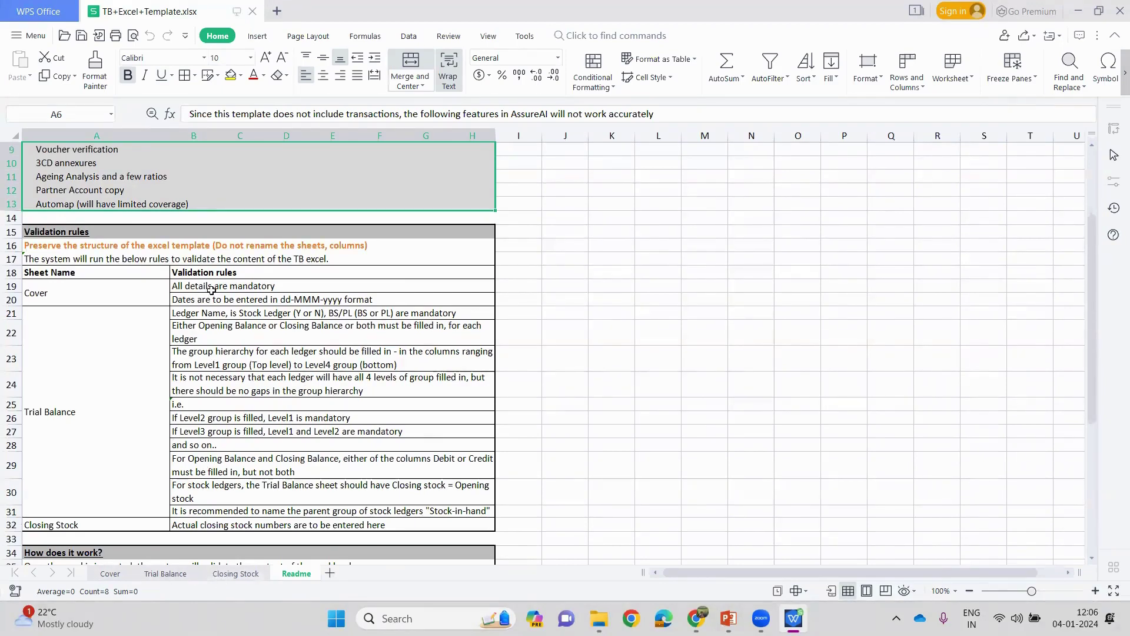
# - Check the Cover sheet's Company Name and Books From / Books To dates
pyautogui.click(108, 574)
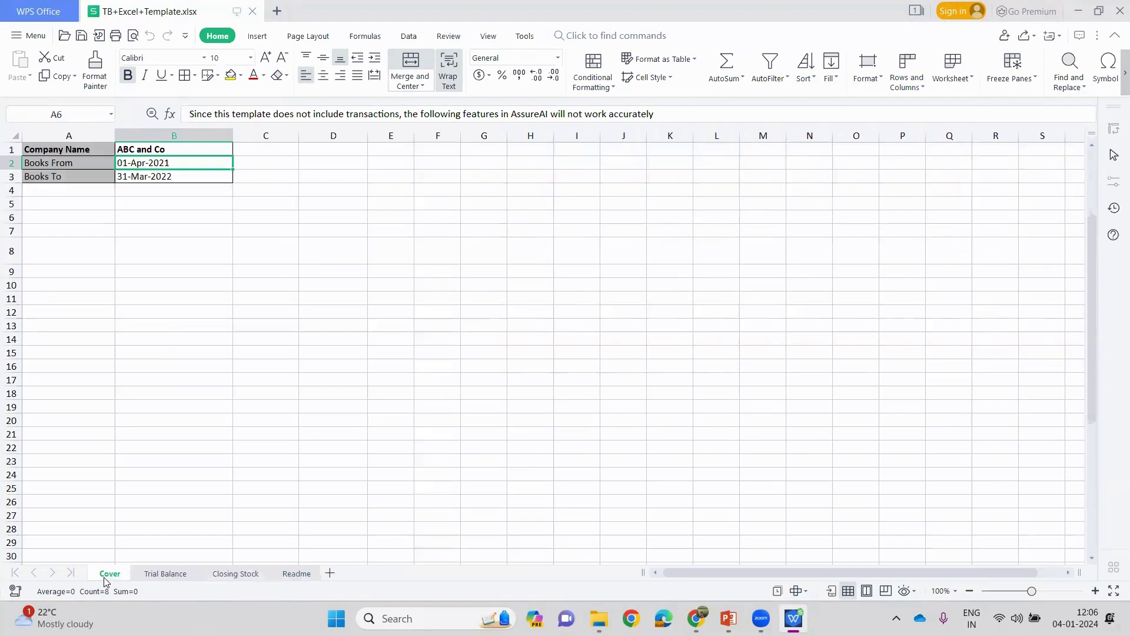
pyautogui.click(144, 149)
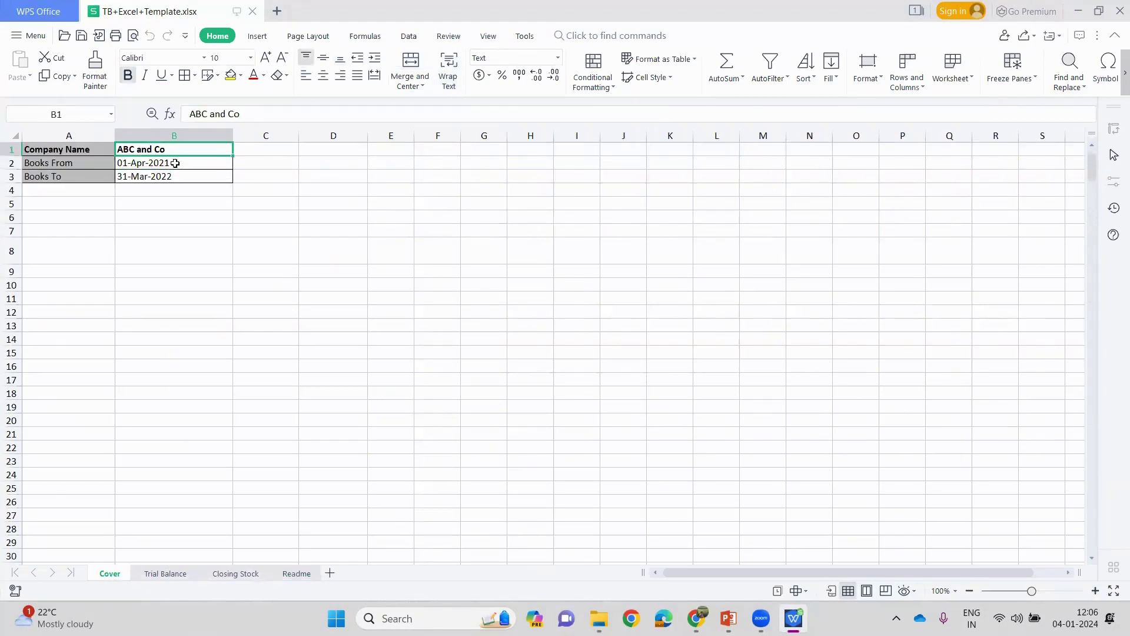
pyautogui.moveTo(175, 163); pyautogui.dragTo(175, 176)
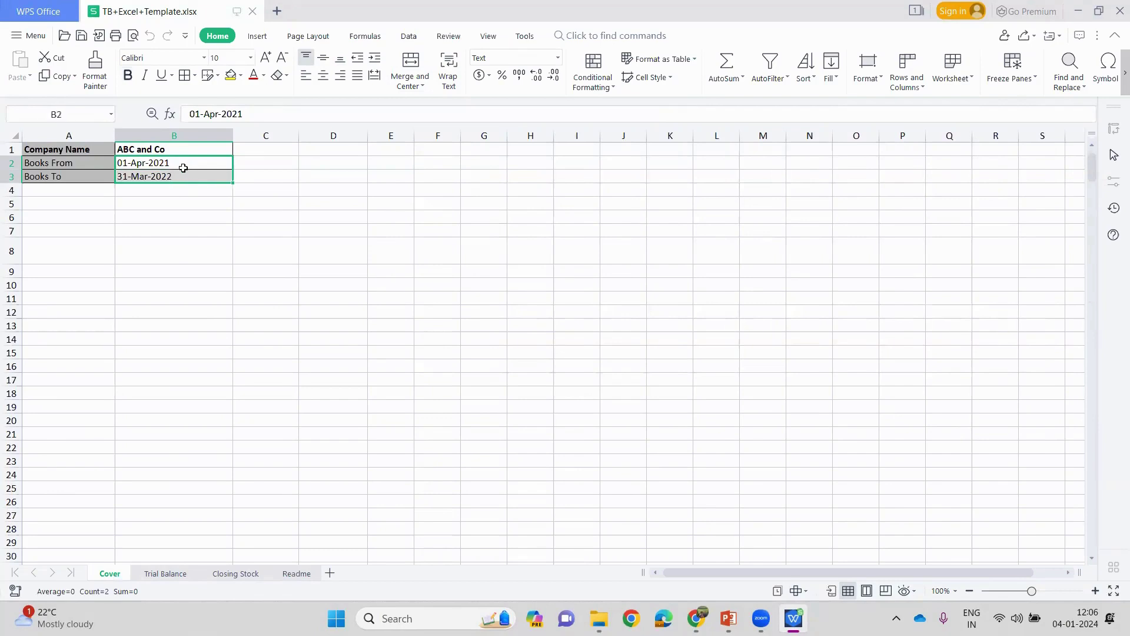
# - Inspect the Trial Balance sheet's Ledger, Is Stock Ledger, BS/PL and Level 1–4 Group columns
pyautogui.click(155, 575)
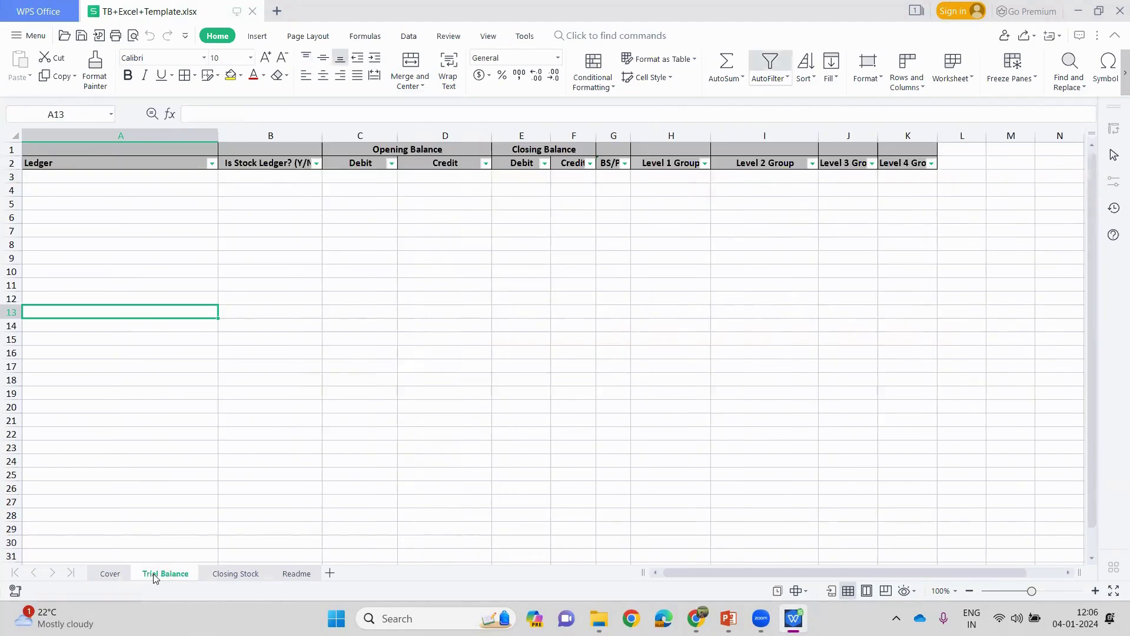
pyautogui.click(147, 133)
pyautogui.click(271, 136)
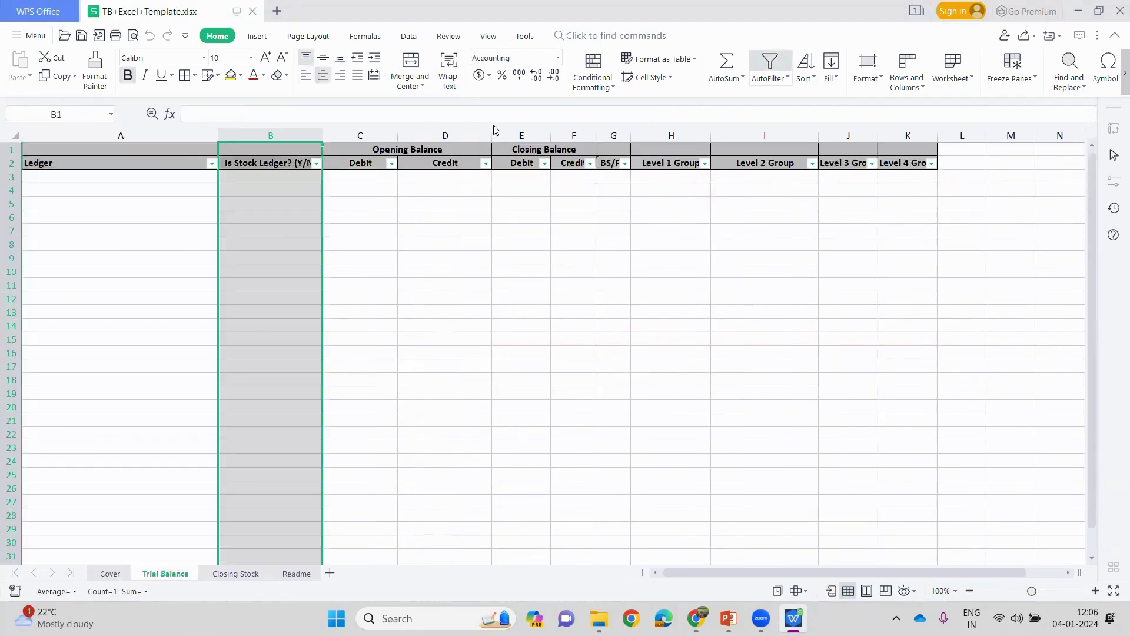
pyautogui.click(615, 135)
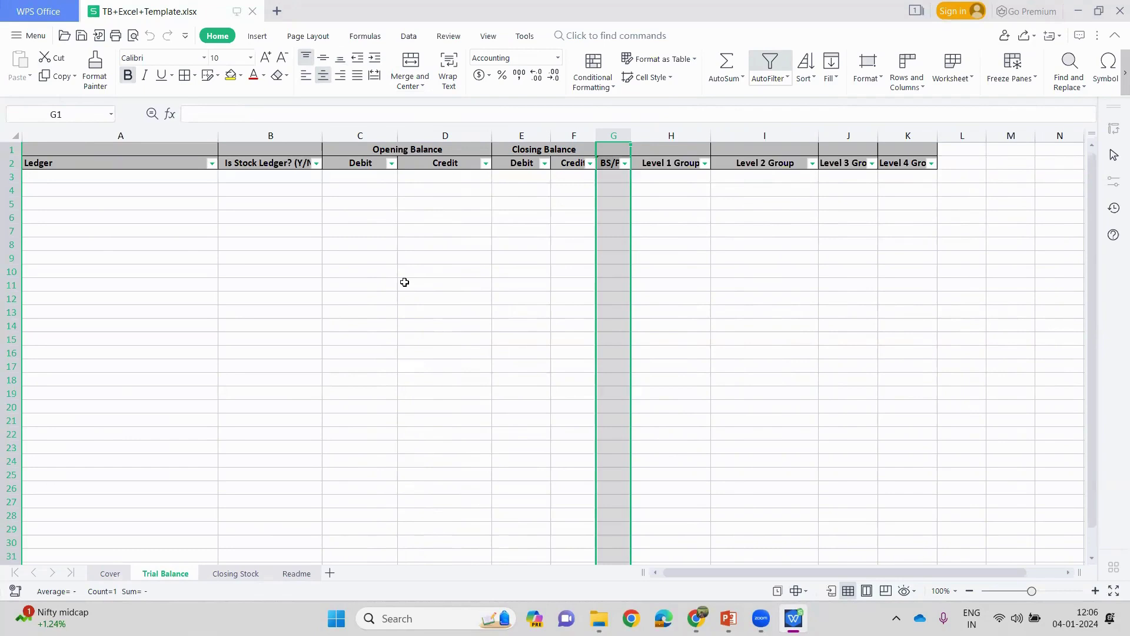
pyautogui.moveTo(671, 133); pyautogui.dragTo(895, 134)
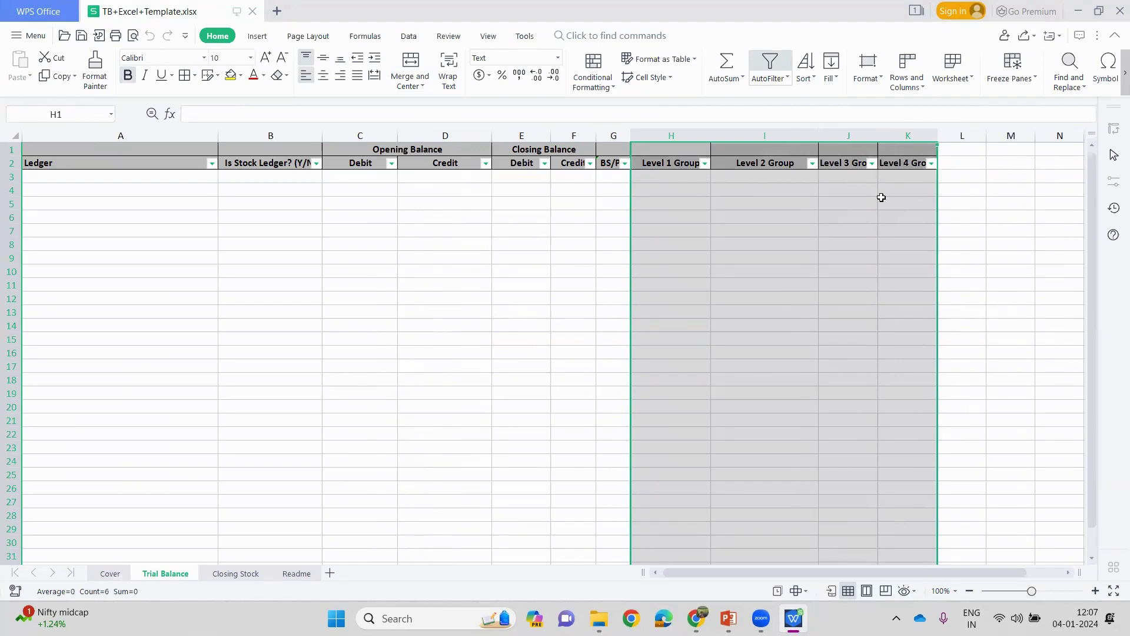
pyautogui.click(773, 192)
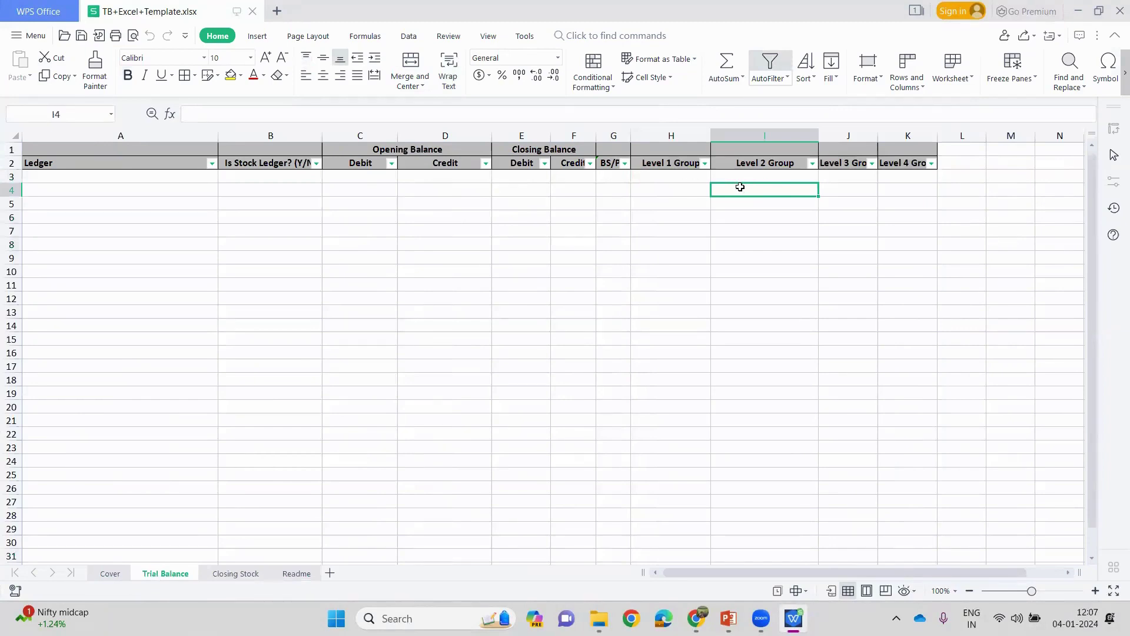
pyautogui.click(670, 189)
pyautogui.click(741, 189)
pyautogui.click(847, 186)
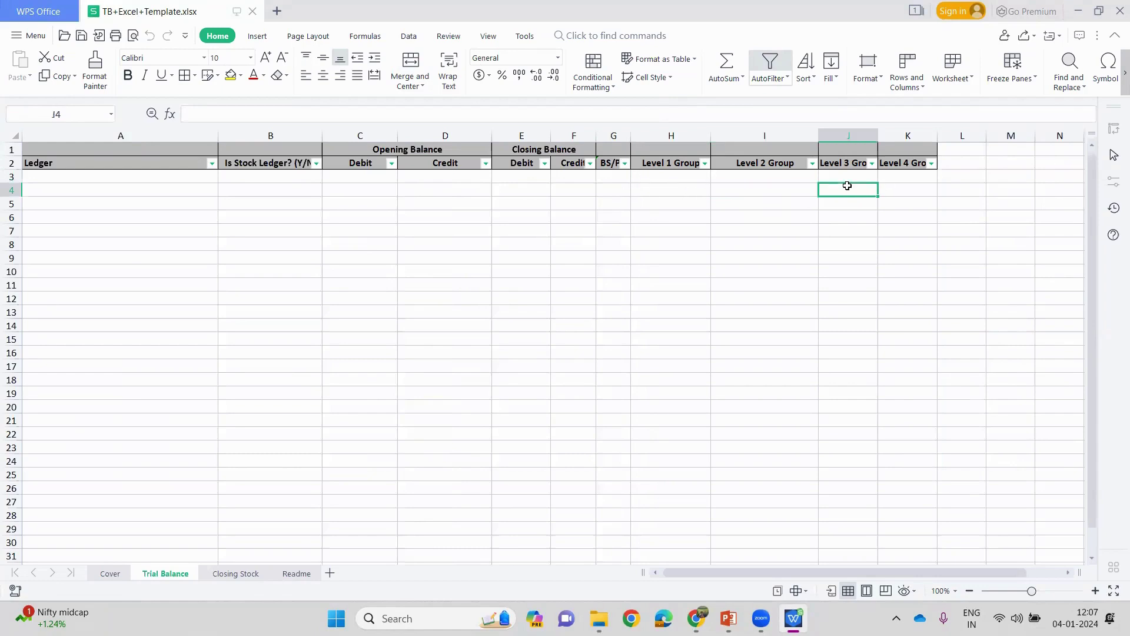
pyautogui.click(175, 441)
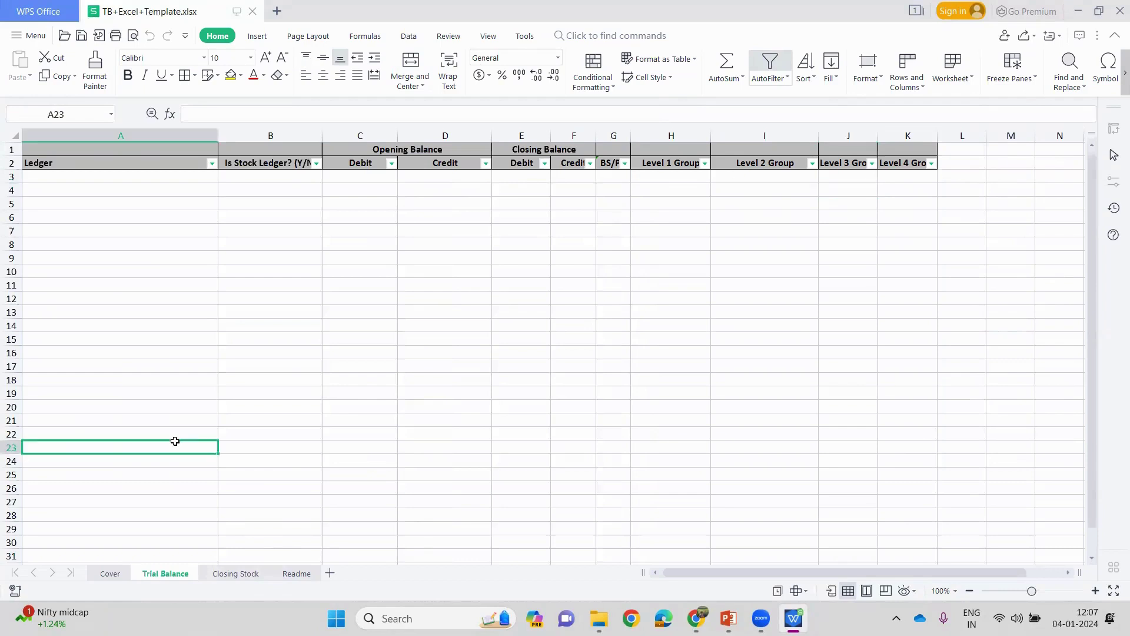
# - Check the Closing Stock ledger names, close the template, and open TB_Excel_data with errors
pyautogui.click(228, 574)
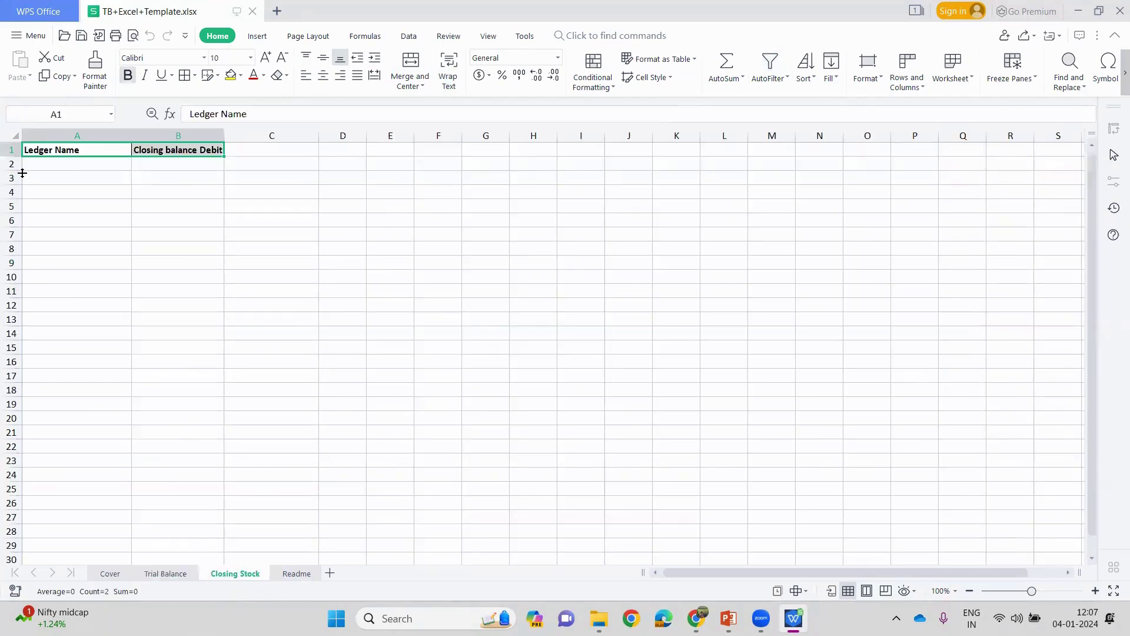
pyautogui.moveTo(58, 164); pyautogui.dragTo(69, 194)
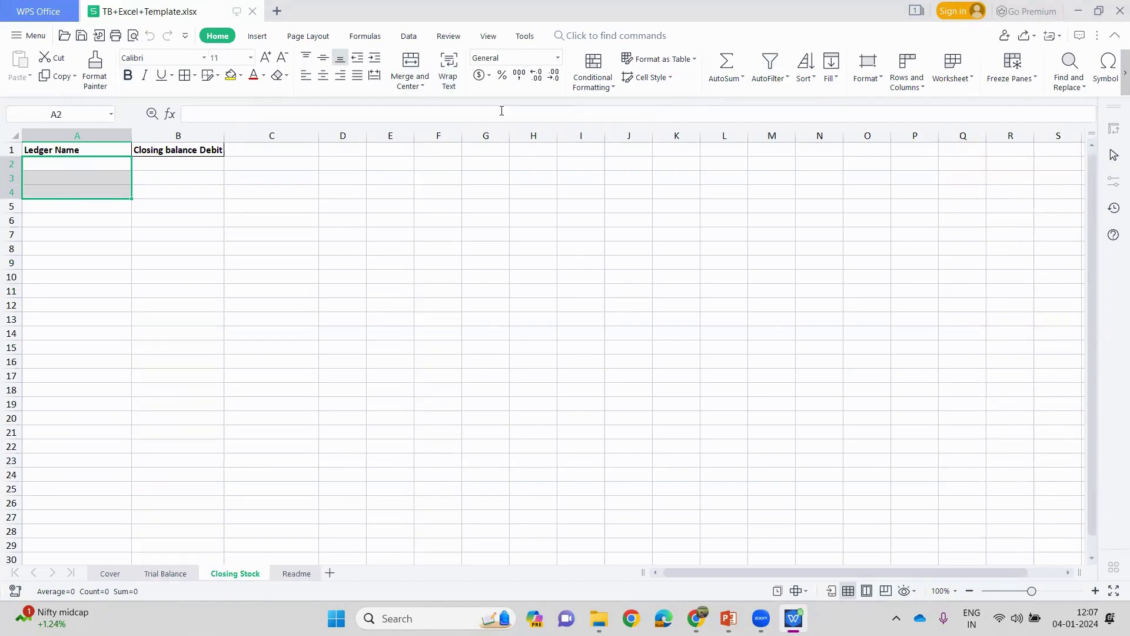
pyautogui.click(1120, 10)
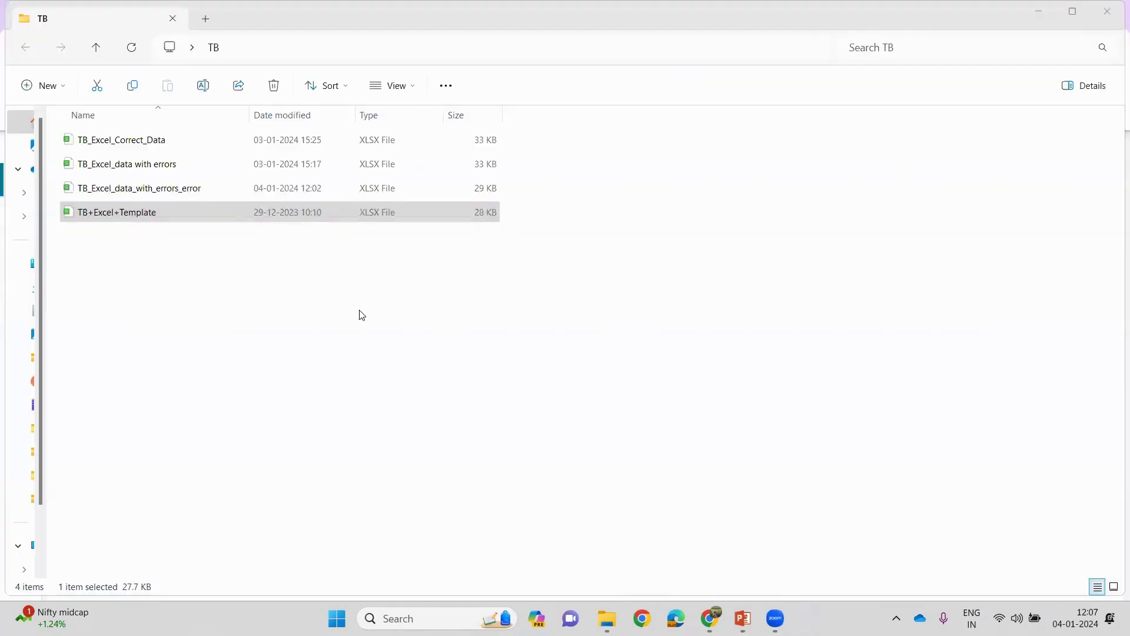
pyautogui.click(177, 169)
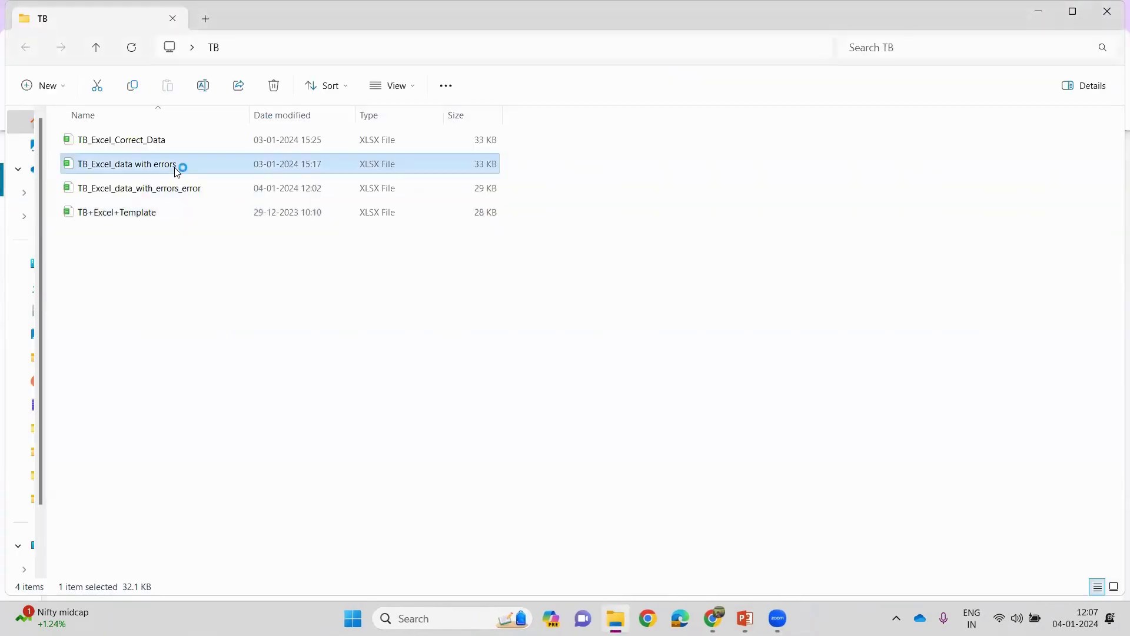
pyautogui.press('Return')
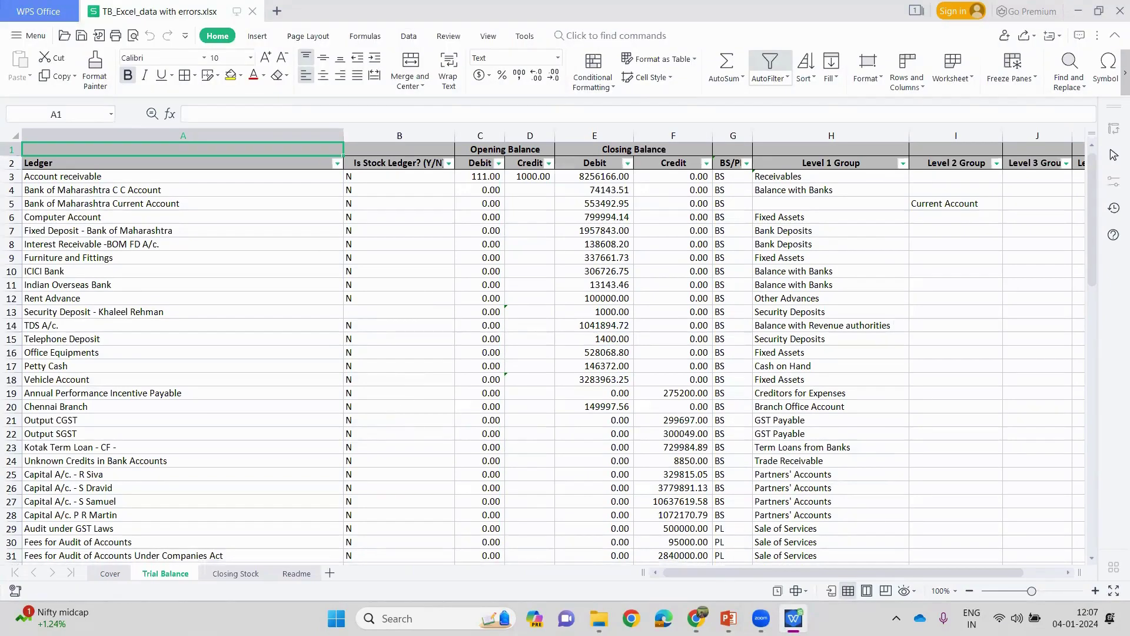
# - Return to the AssureAI Import Books page in Chrome
pyautogui.click(697, 618)
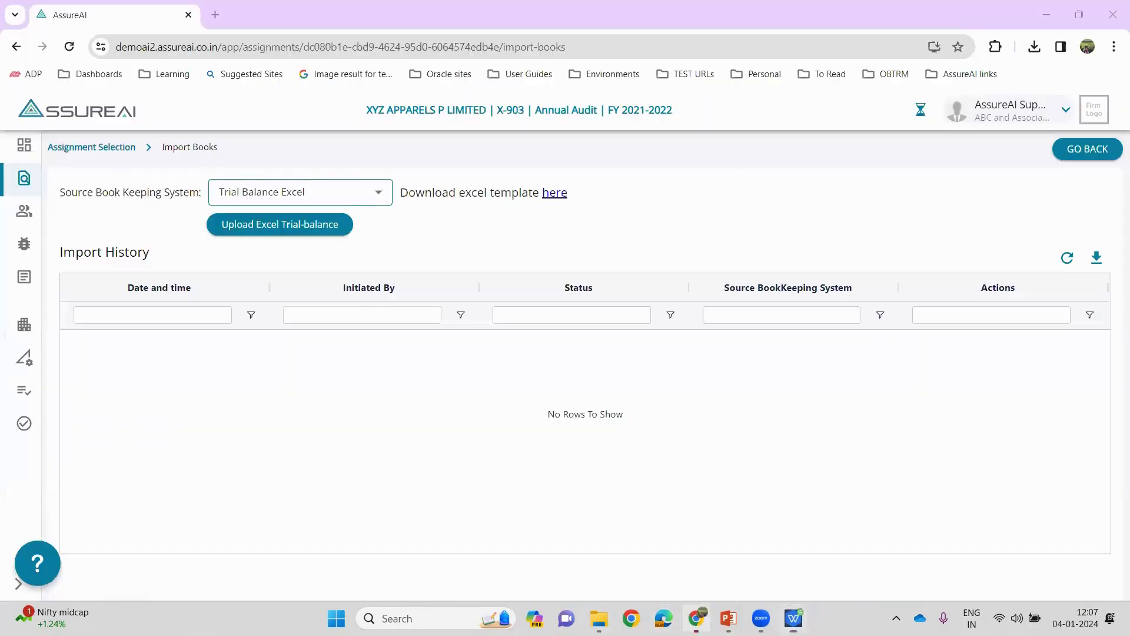
# - Upload TB_Excel_data with errors for the client, then open the returned TB_Excel_data_with_errors_error workbook
pyautogui.click(293, 226)
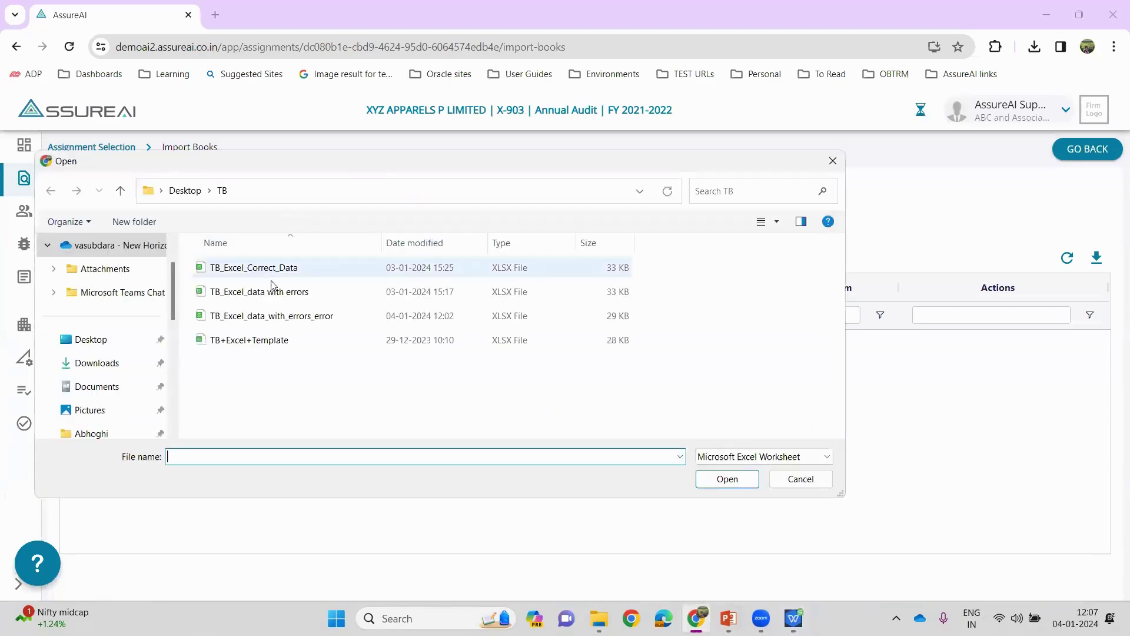
pyautogui.click(272, 295)
pyautogui.click(729, 475)
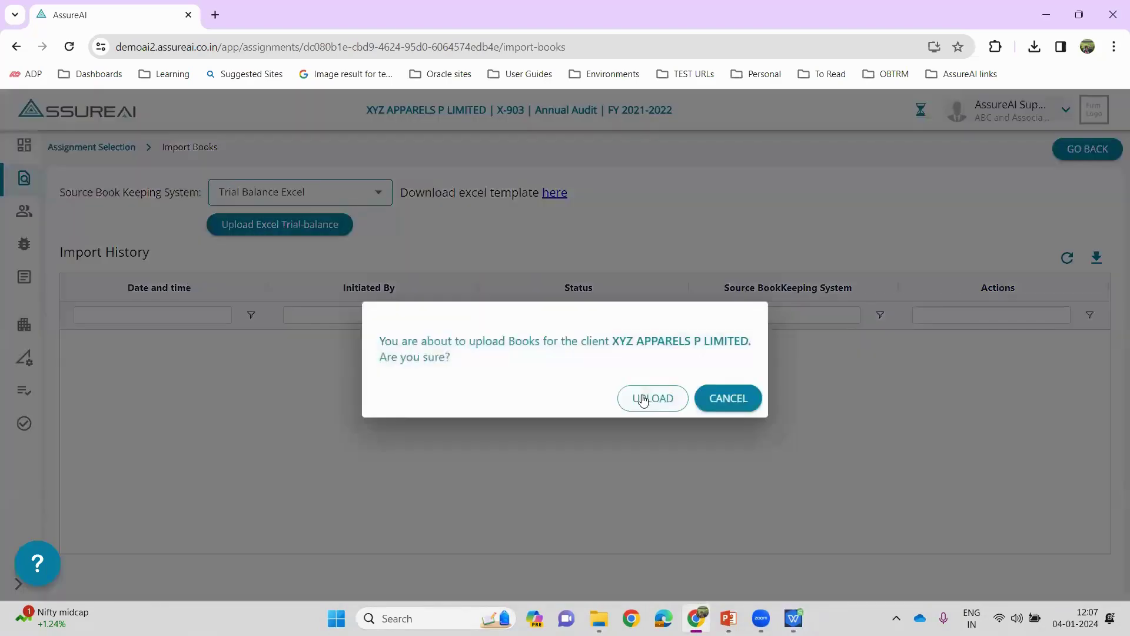
pyautogui.click(642, 398)
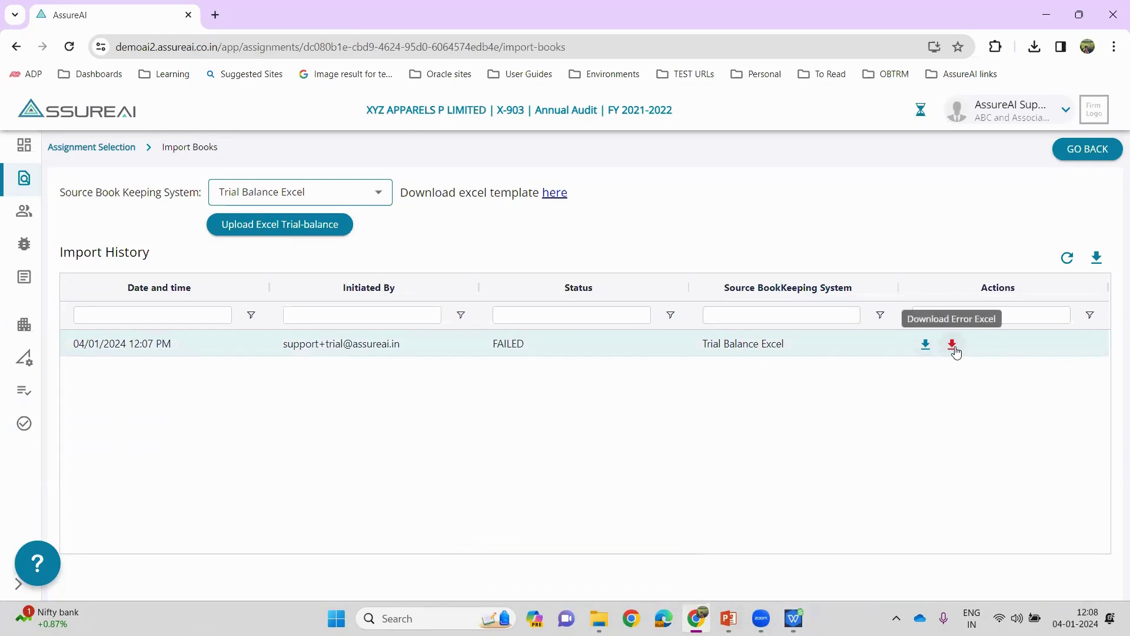
pyautogui.click(600, 619)
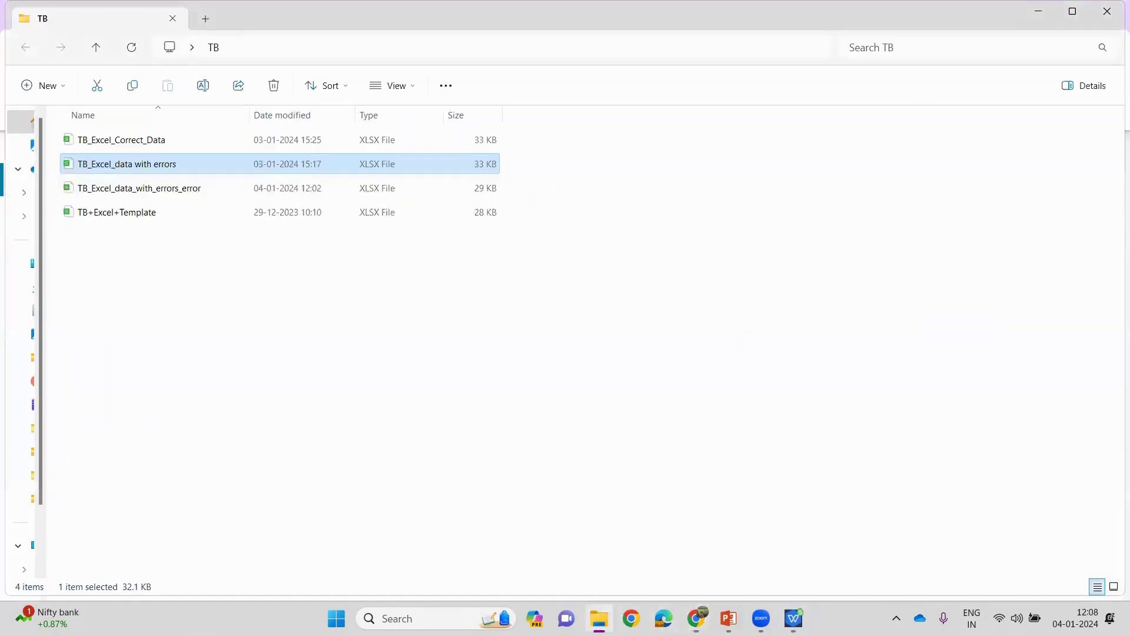
pyautogui.doubleClick(134, 188)
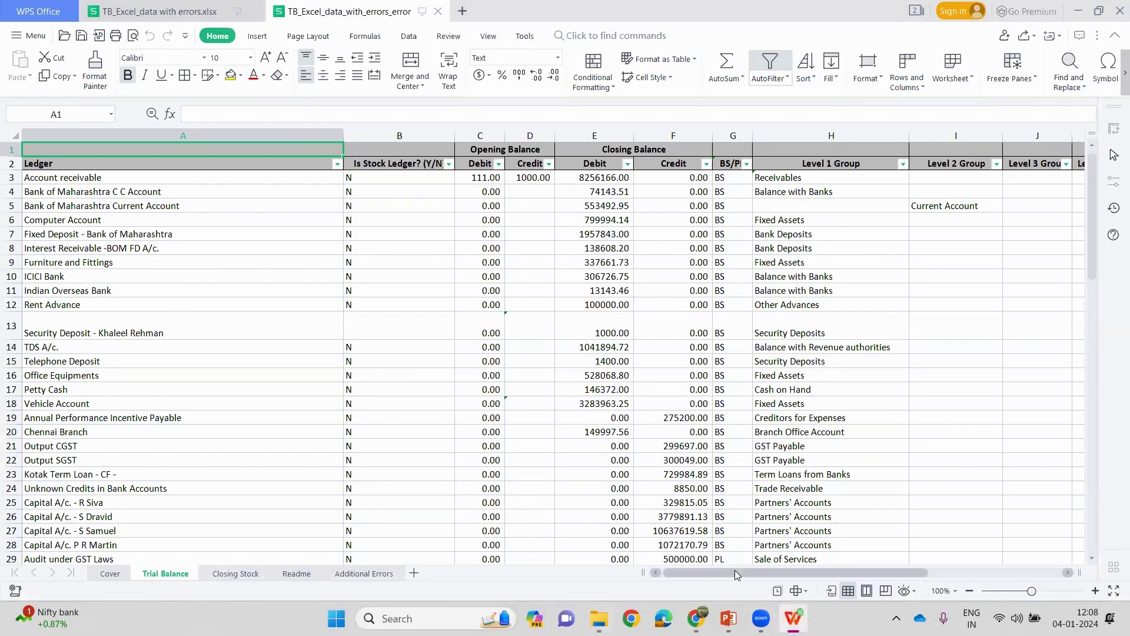
# - Set row 3's Opening Balance Credit in D3 to 0
pyautogui.moveTo(734, 570); pyautogui.dragTo(844, 573)
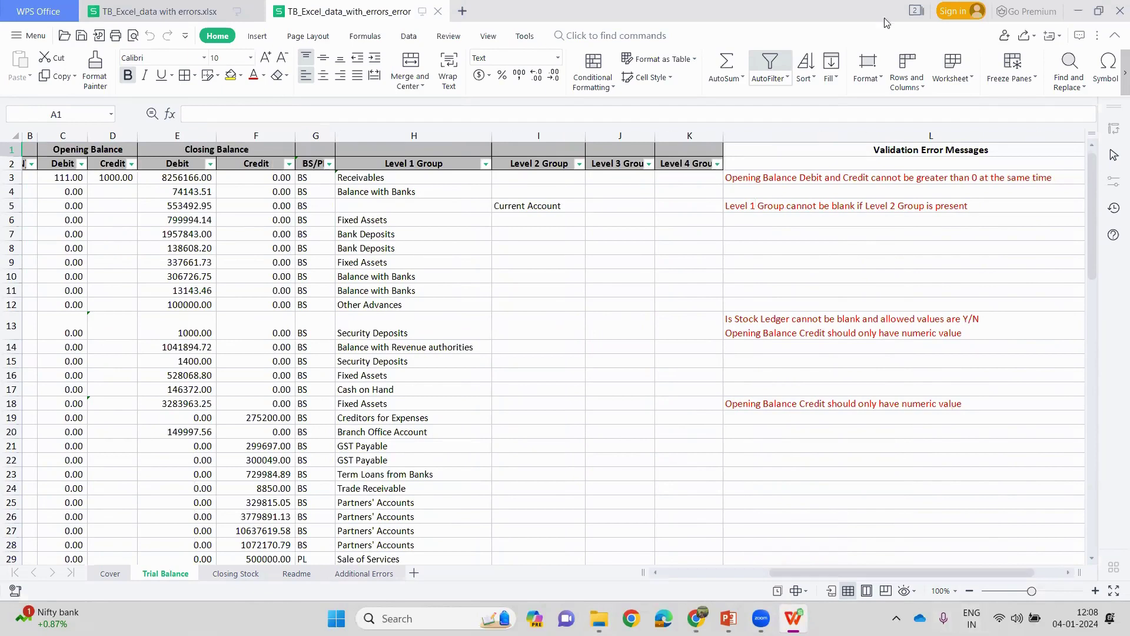
pyautogui.click(785, 176)
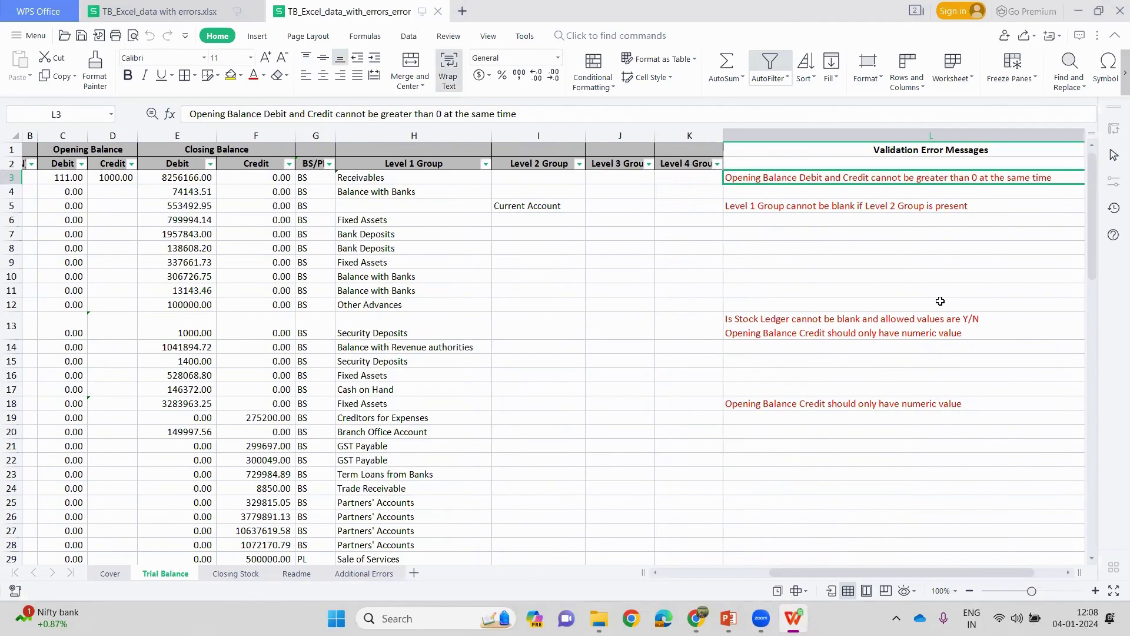
pyautogui.press('Left')
pyautogui.press('Left')
pyautogui.press('Left')
pyautogui.press('Left')
pyautogui.press('Left')
pyautogui.press('Left')
pyautogui.press('Left')
pyautogui.press('Left')
pyautogui.press('Left')
pyautogui.press('Left')
pyautogui.press('Left')
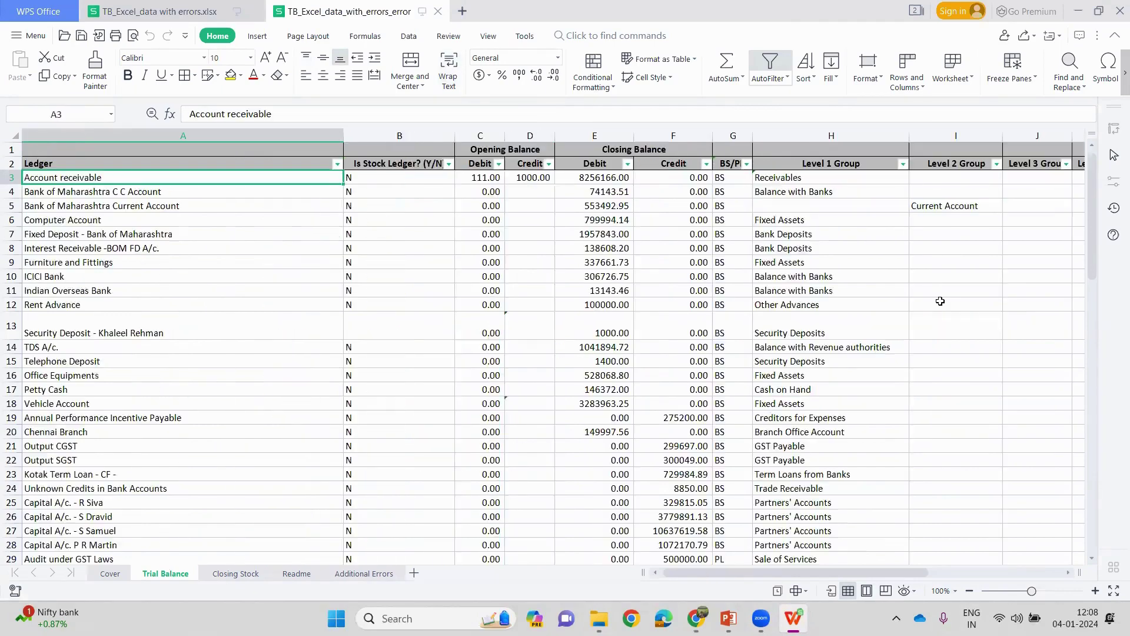
pyautogui.press('Right')
pyautogui.press('Right')
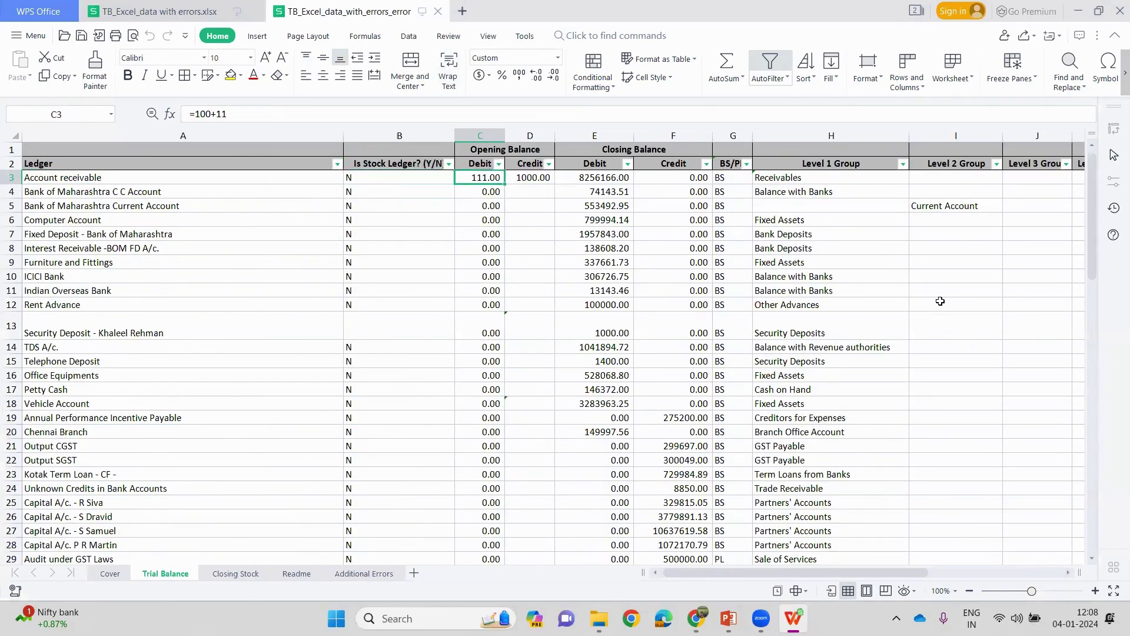
pyautogui.press('Right')
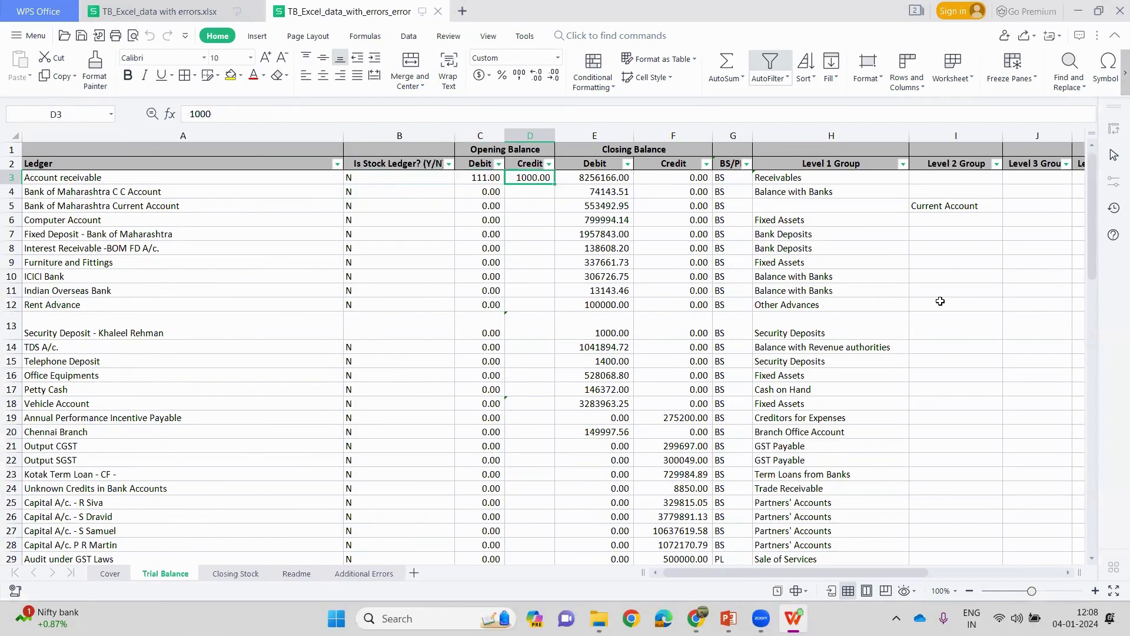
pyautogui.press('Left')
pyautogui.press('Right')
pyautogui.write('0')
pyautogui.press('Return')
pyautogui.press('Right')
pyautogui.press('Right')
pyautogui.press('Right')
pyautogui.press('Right')
pyautogui.press('Right')
pyautogui.press('Right')
pyautogui.press('Right')
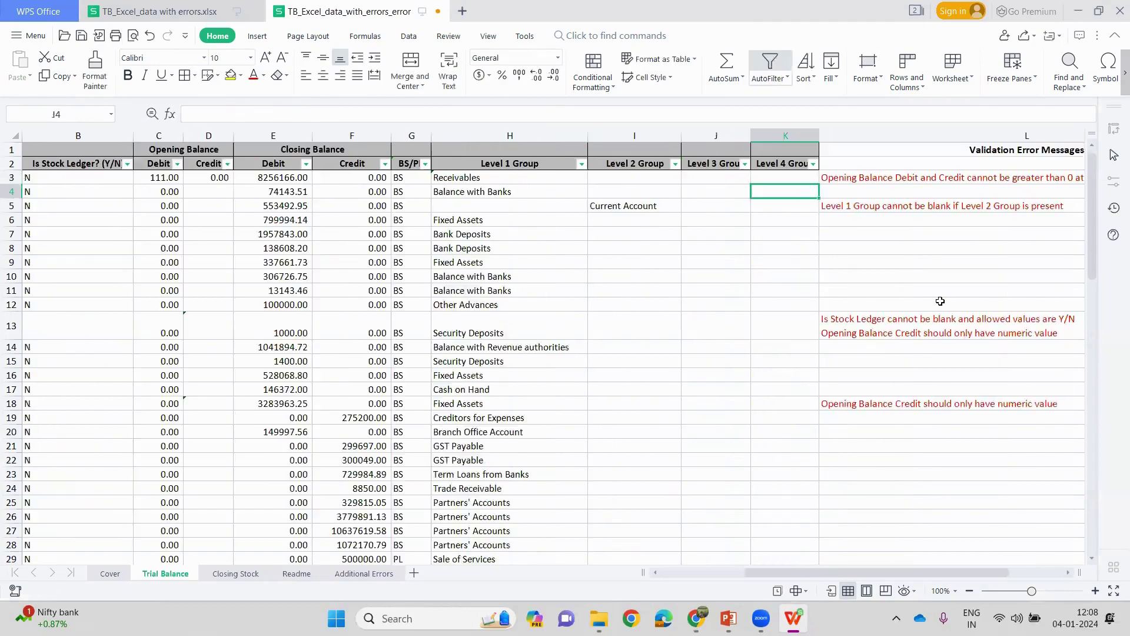
pyautogui.press('Down')
pyautogui.press('Right')
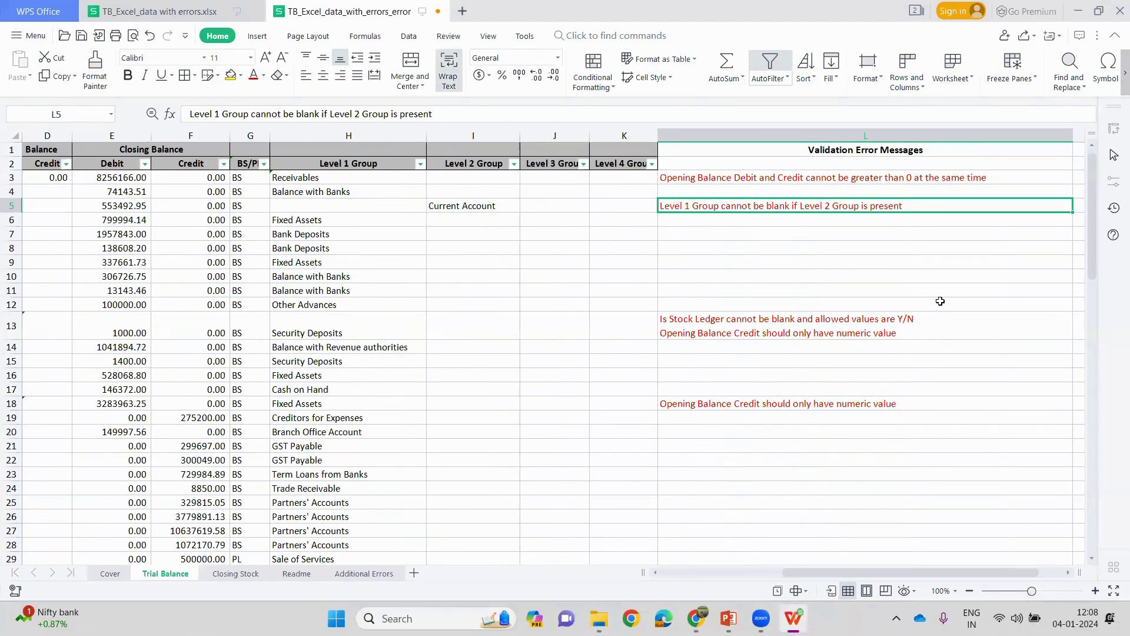
# - Fill H5's Level 1 Group from above so it reads Balance with Banks
pyautogui.press('Left')
pyautogui.press('Left')
pyautogui.press('Left')
pyautogui.press('Left')
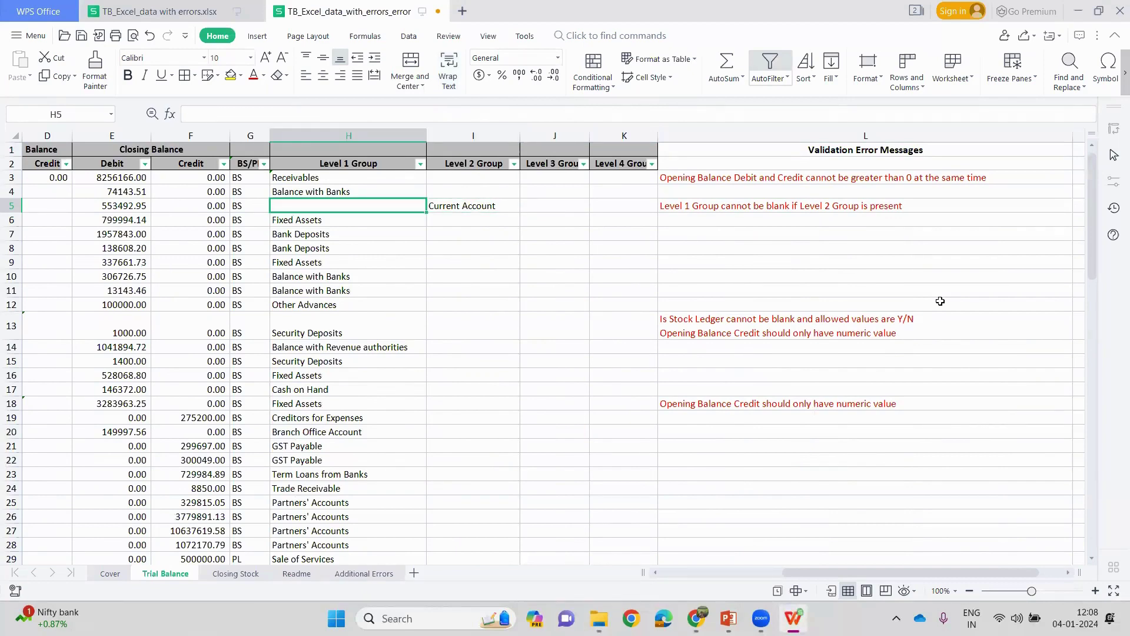
pyautogui.press('Left')
pyautogui.press('Left')
pyautogui.press('Left')
pyautogui.press('Left')
pyautogui.press('Left')
pyautogui.press('Left')
pyautogui.press('Left')
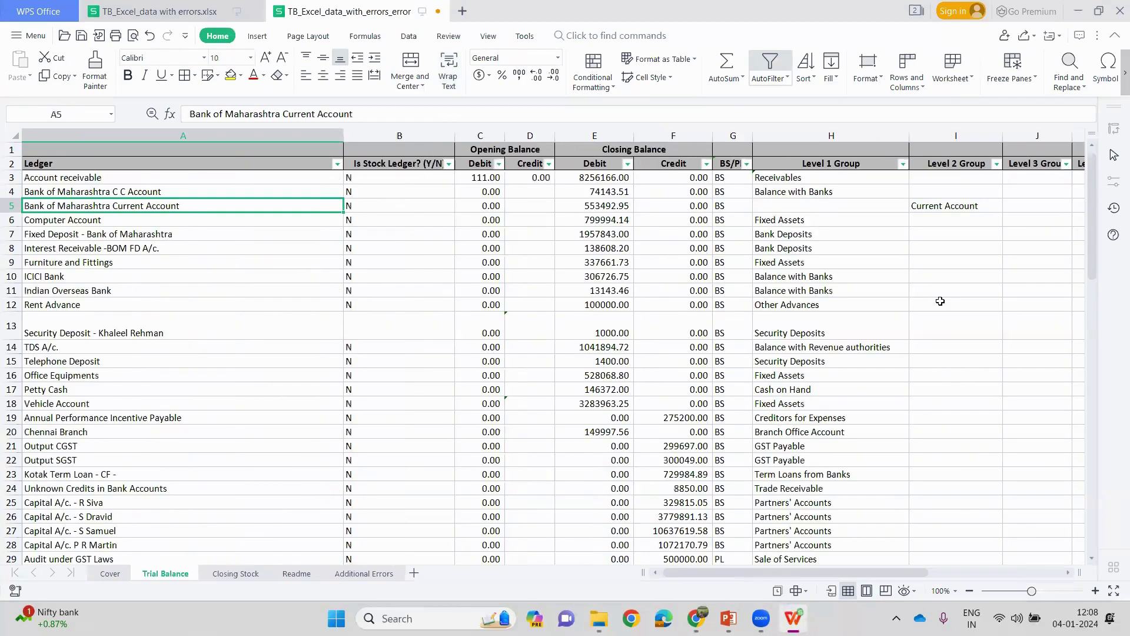
pyautogui.press('Right')
pyautogui.press('Right')
pyautogui.press('Right')
pyautogui.press('Right')
pyautogui.press('Right')
pyautogui.press('Right')
pyautogui.press('Right')
pyautogui.hotkey('ctrl', 'd')
pyautogui.press('Right')
pyautogui.press('Right')
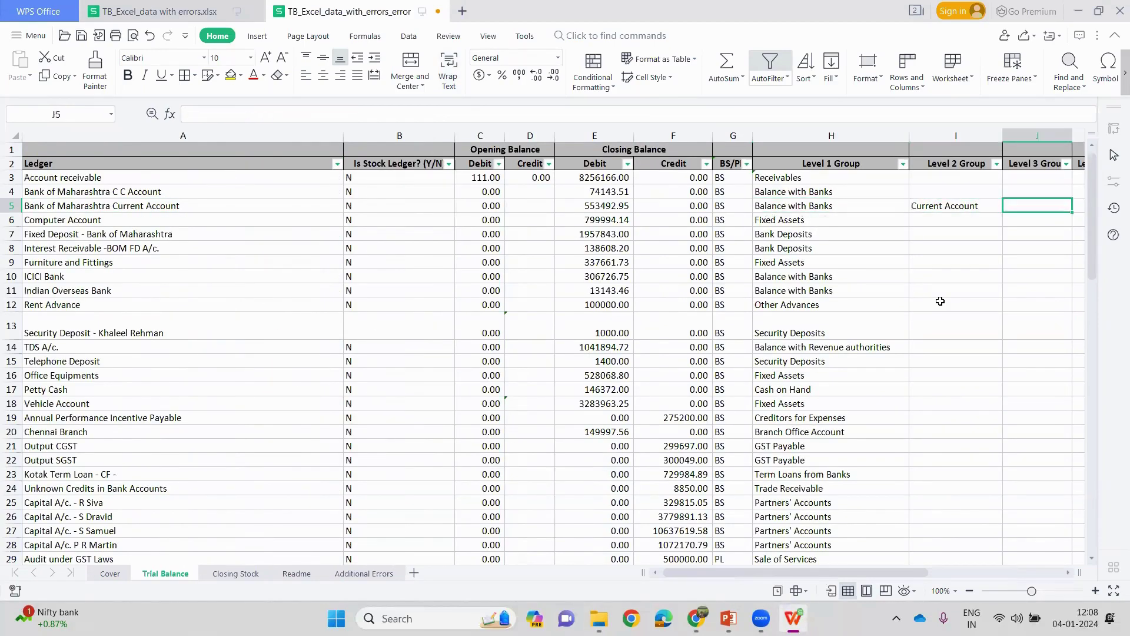
pyautogui.press('Right')
pyautogui.press('Right')
# - Enter N as the Is Stock Ledger value in B13
pyautogui.press('Down')
pyautogui.press('Down')
pyautogui.press('Down')
pyautogui.press('Down')
pyautogui.press('Down')
pyautogui.press('Down')
pyautogui.press('Down')
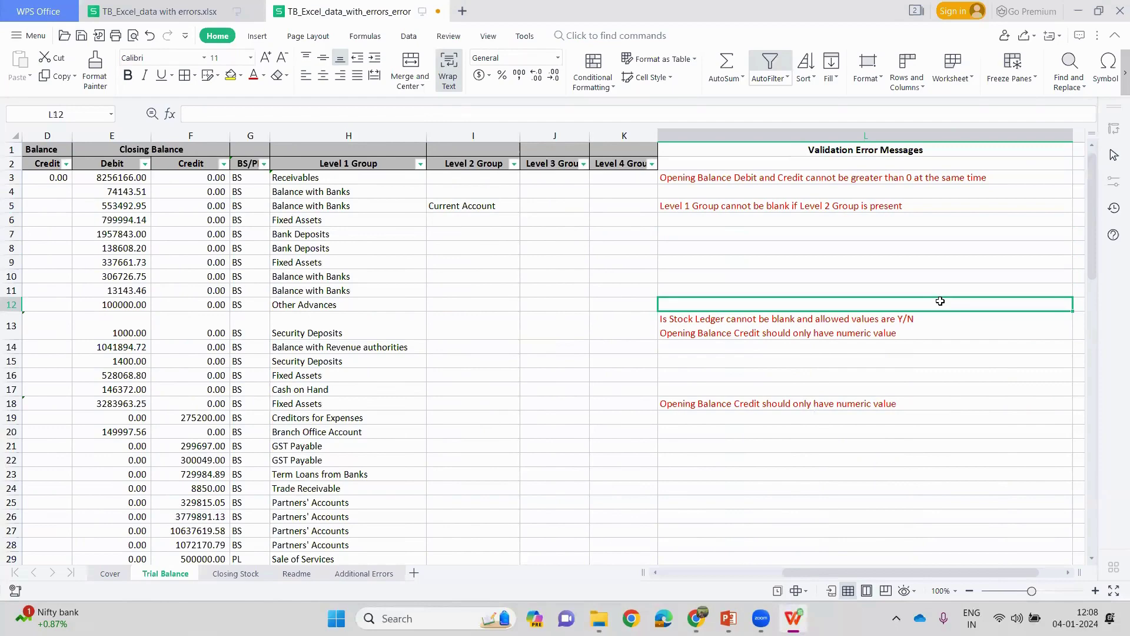
pyautogui.press('Down')
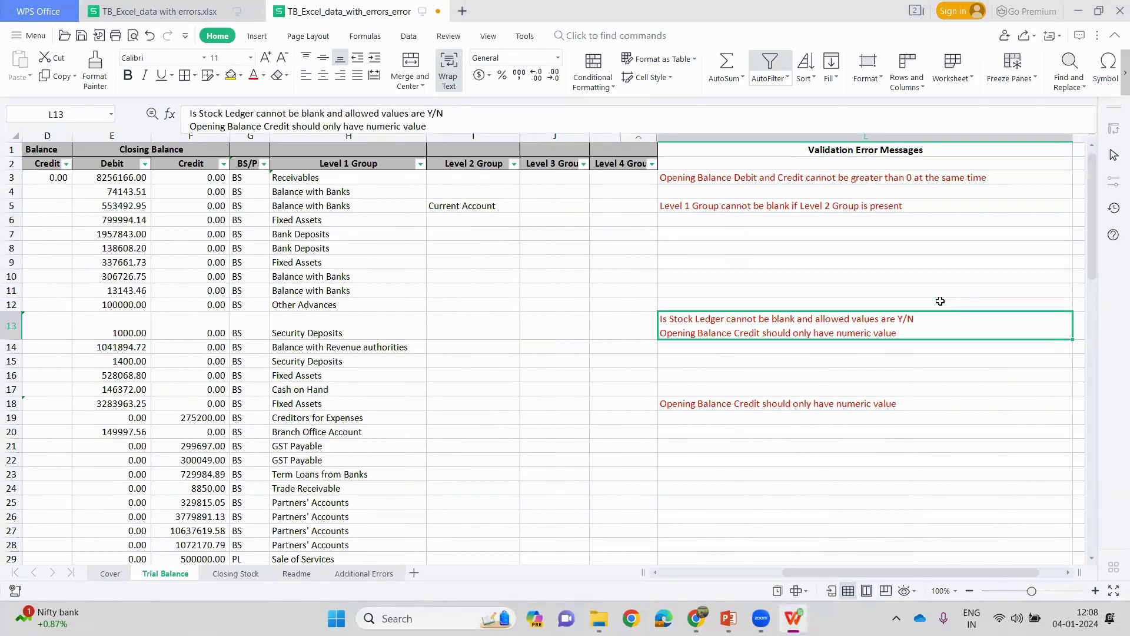
pyautogui.press('Left')
pyautogui.press('Left')
pyautogui.press('Left')
pyautogui.press('Left')
pyautogui.press('Left')
pyautogui.press('Left')
pyautogui.press('Left')
pyautogui.press('Left')
pyautogui.press('Left')
pyautogui.press('Left')
pyautogui.press('Left')
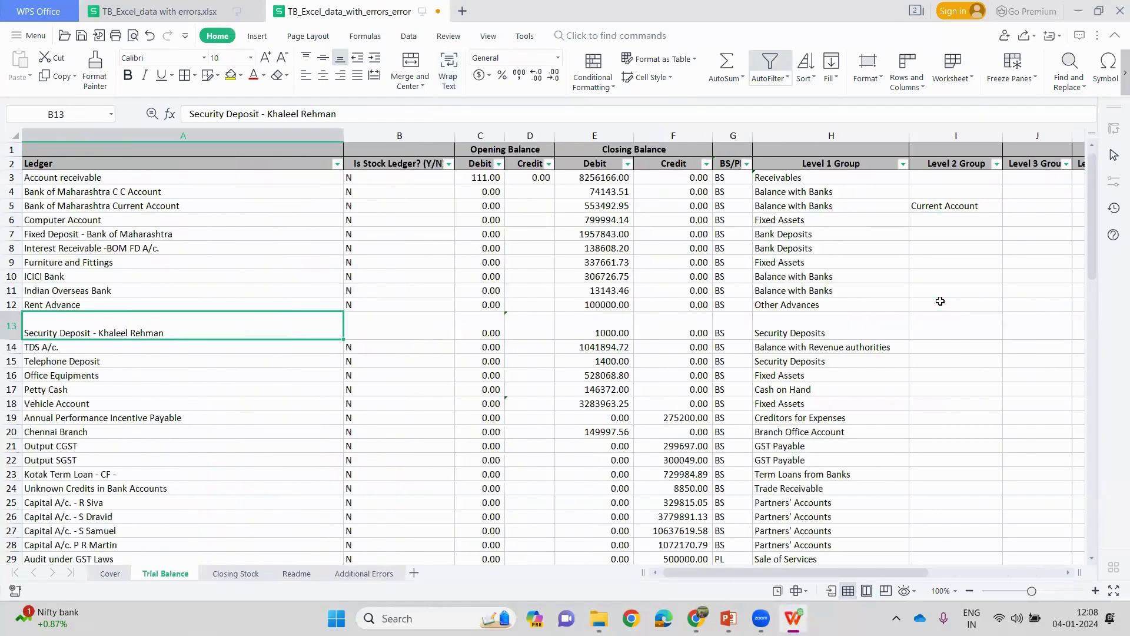
pyautogui.press('Right')
pyautogui.write('N')
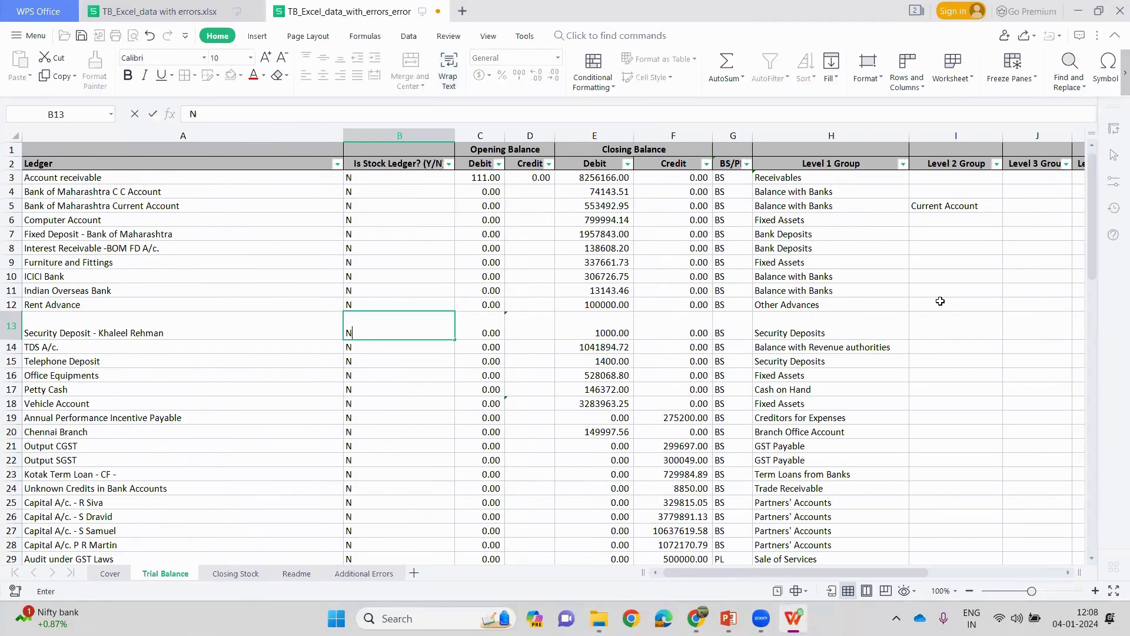
pyautogui.press('Return')
# - Inspect row 13's remaining error and its Opening Balance Credit in D13
pyautogui.press('Up')
pyautogui.press('Right')
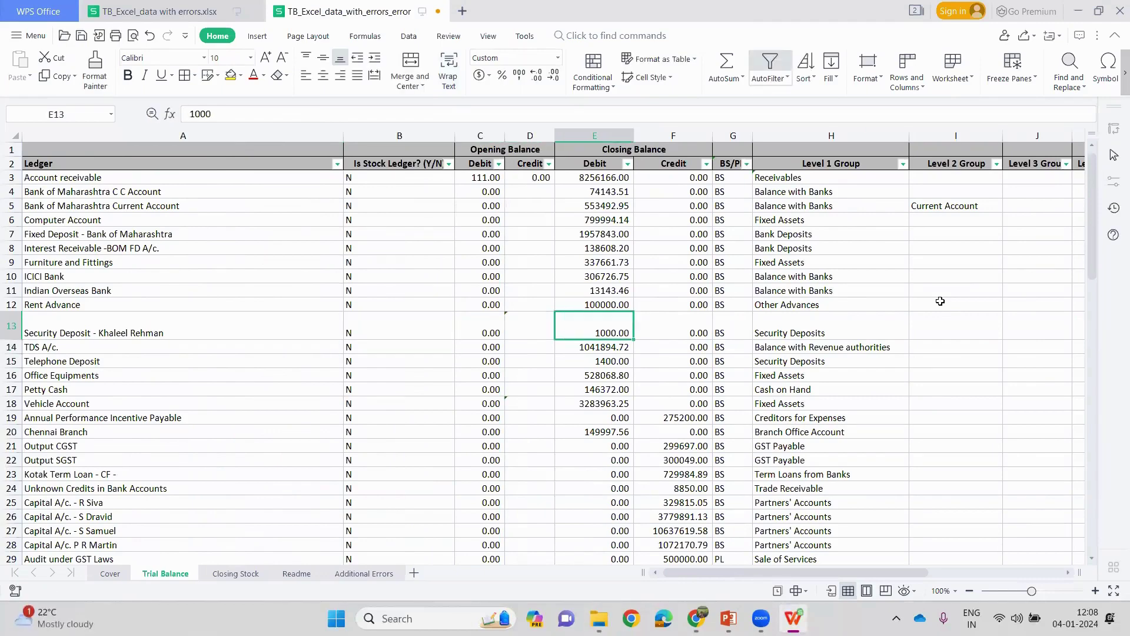
pyautogui.hotkey('ctrl', 'Right')
pyautogui.hotkey('ctrl', 'Right')
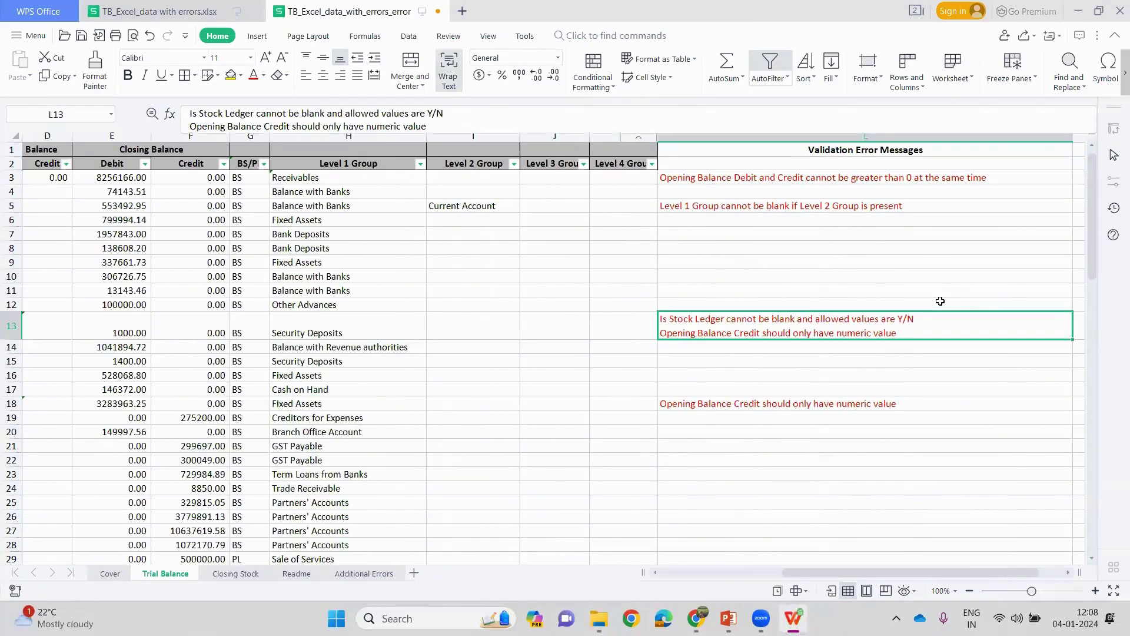
pyautogui.press('Left')
pyautogui.press('Left')
pyautogui.press('Left')
pyautogui.press('Left')
pyautogui.press('Left')
pyautogui.press('Left')
pyautogui.press('Left')
pyautogui.press('Left')
pyautogui.press('Left')
pyautogui.press('Left')
pyautogui.press('Left')
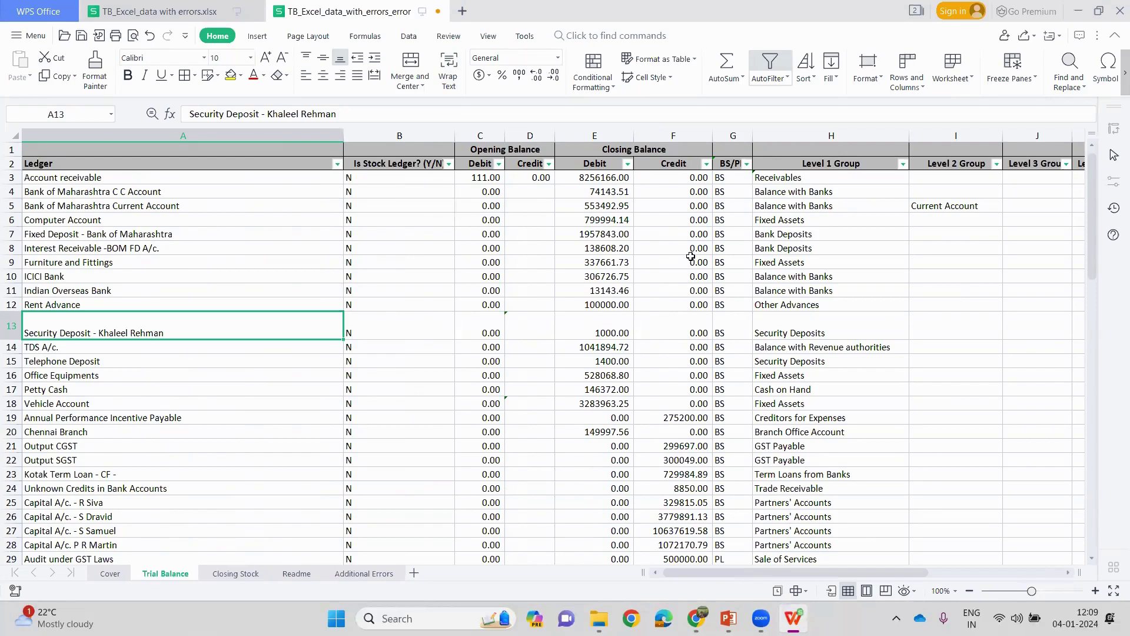
pyautogui.doubleClick(528, 325)
pyautogui.click(597, 332)
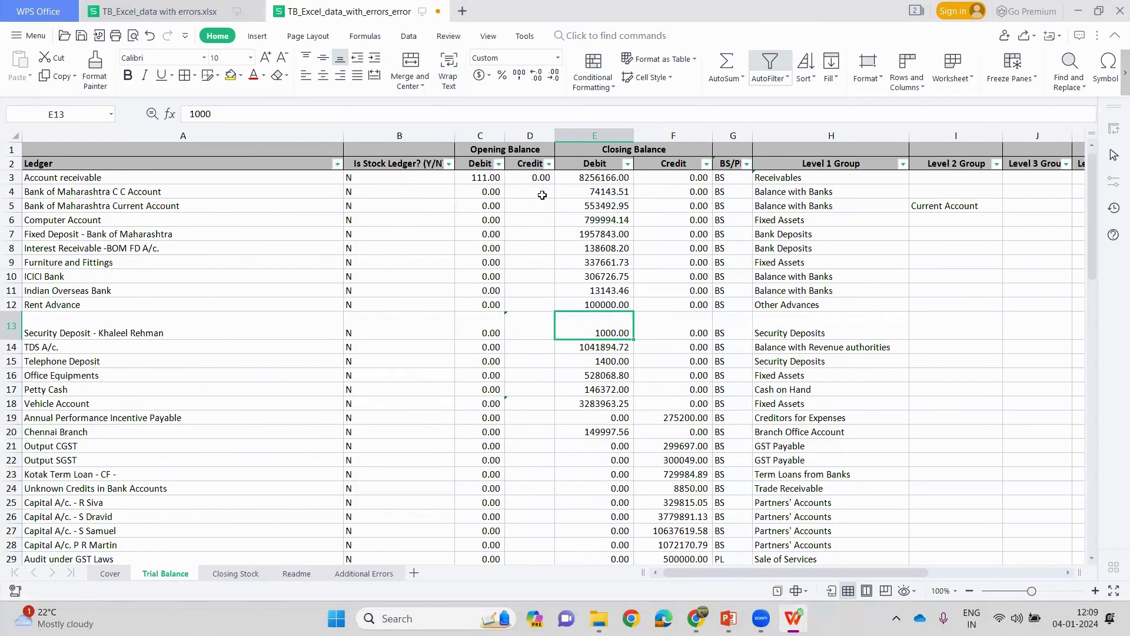
# - Paste D3's 0 down the whole Opening Balance Credit column D, then return to the top
pyautogui.click(541, 178)
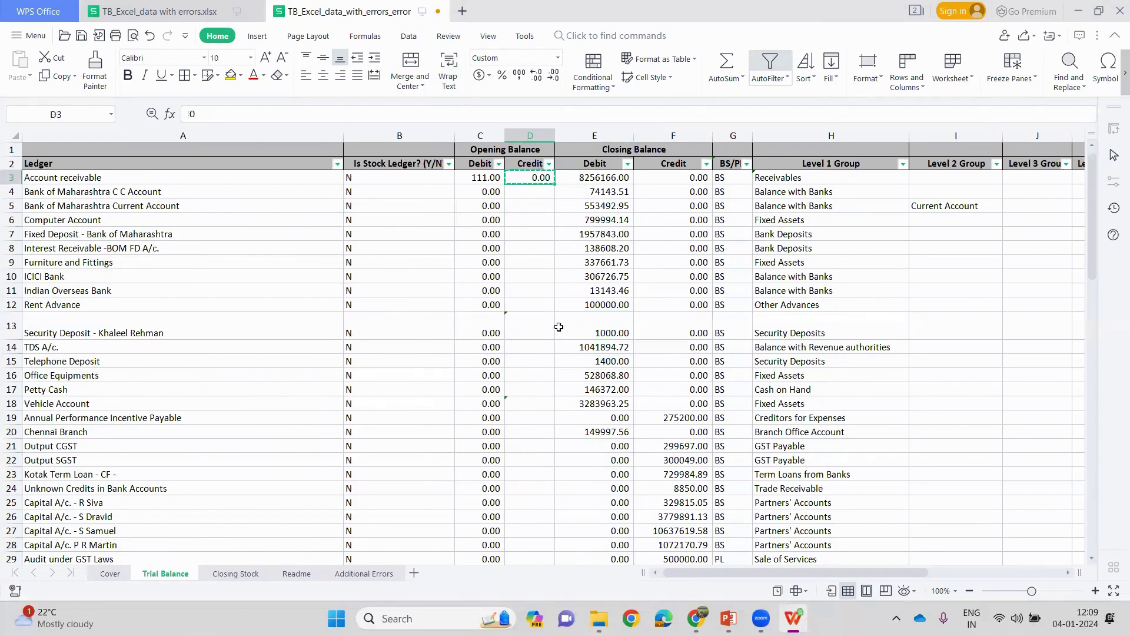
pyautogui.scroll(-12, 568, 477)
pyautogui.scroll(-10, 567, 477)
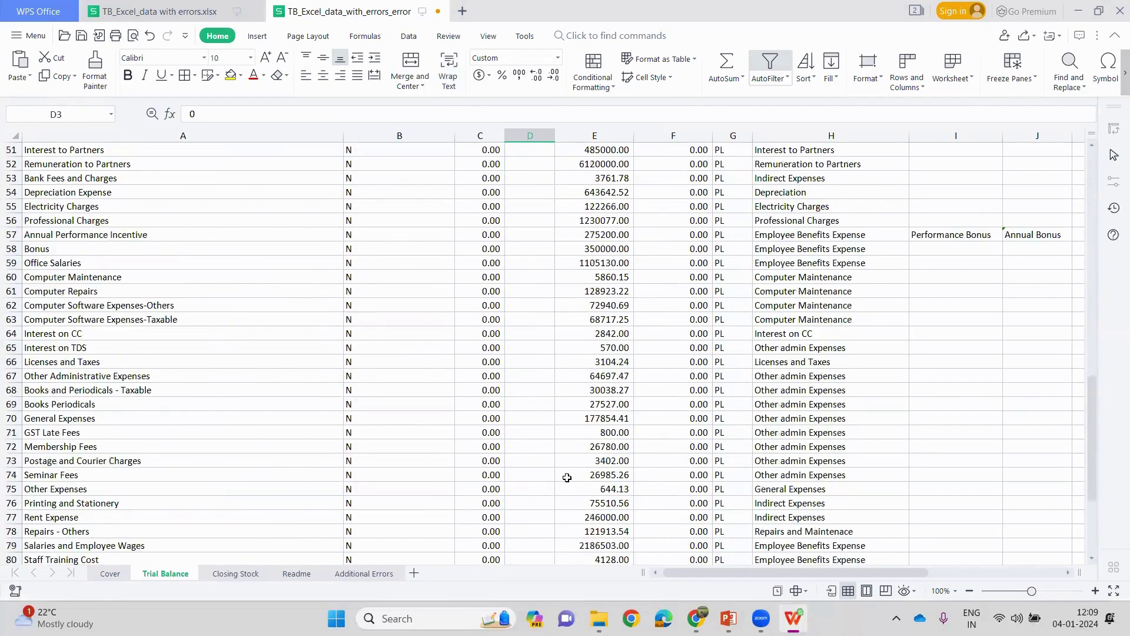
pyautogui.keyDown('shift'); pyautogui.click(518, 446); pyautogui.keyUp('shift')
pyautogui.scroll(20, 519, 445)
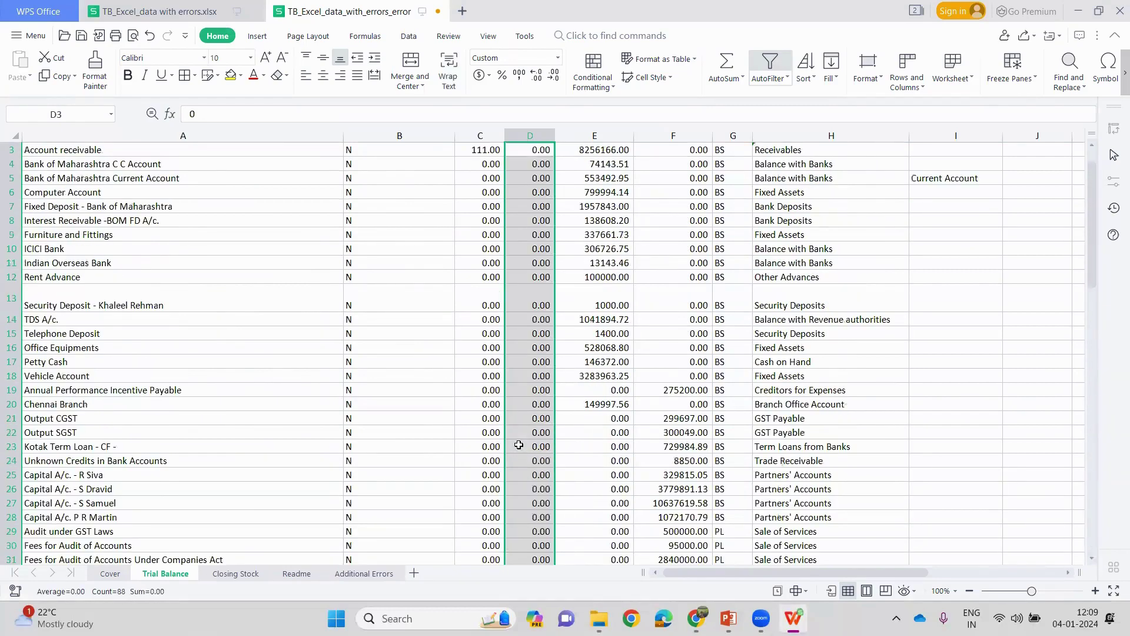
pyautogui.click(574, 444)
pyautogui.hotkey('ctrl', 'Home')
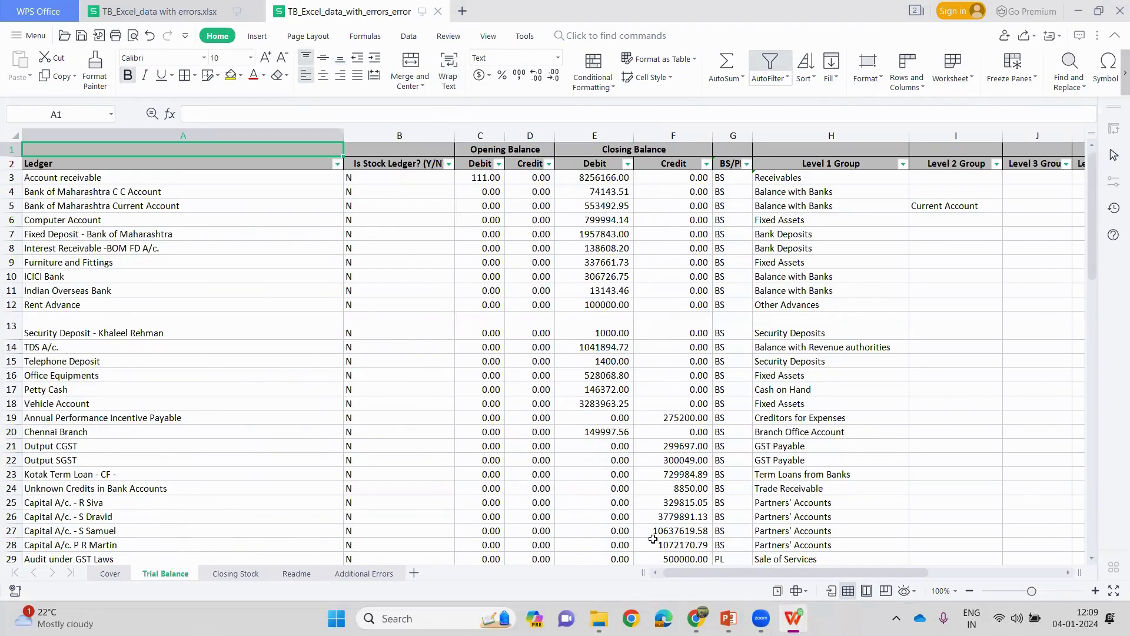
# - Review row 18's validation message about its non-numeric Opening Balance Credit
pyautogui.moveTo(693, 573); pyautogui.dragTo(758, 576)
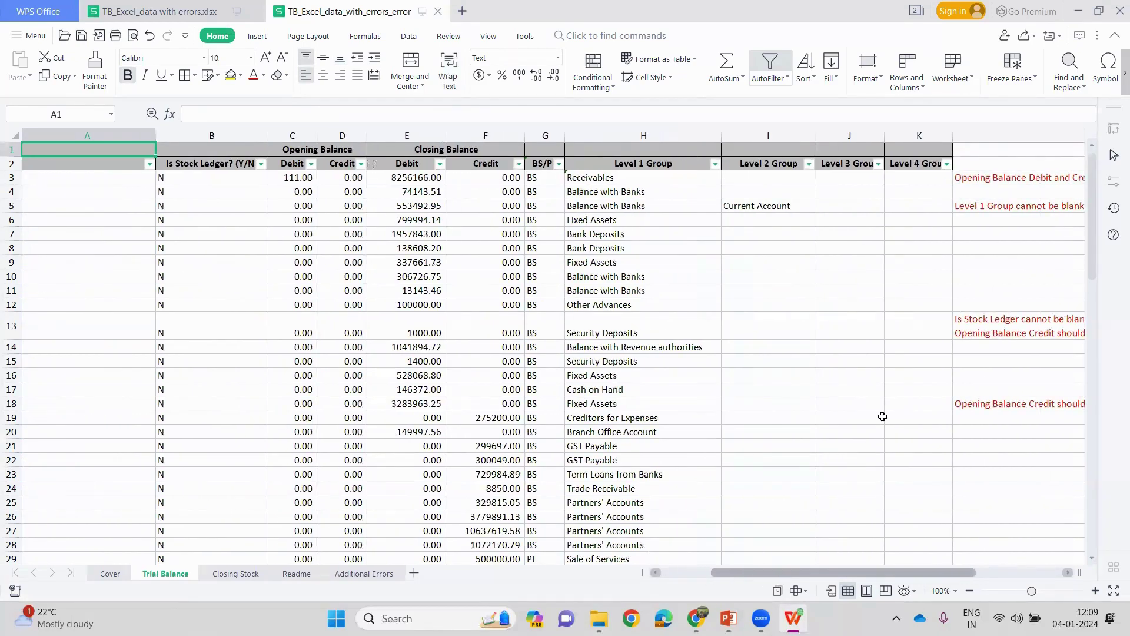
pyautogui.hscroll(3, 889, 391)
pyautogui.click(888, 405)
pyautogui.press('Left')
pyautogui.press('Left')
pyautogui.press('Left')
pyautogui.press('Left')
pyautogui.press('Left')
pyautogui.press('Left')
pyautogui.press('Left')
pyautogui.press('Left')
pyautogui.press('Left')
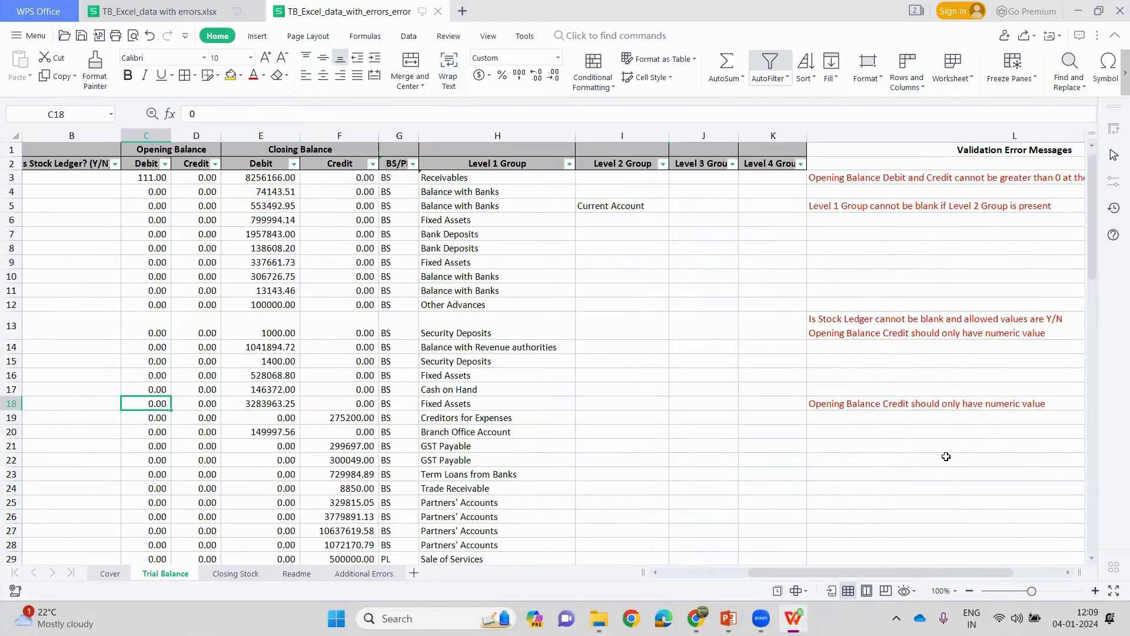
# - Find the all-zero Vehicle Sales row 48 via its error message and select the entire row
pyautogui.scroll(-8, 946, 456)
pyautogui.click(919, 490)
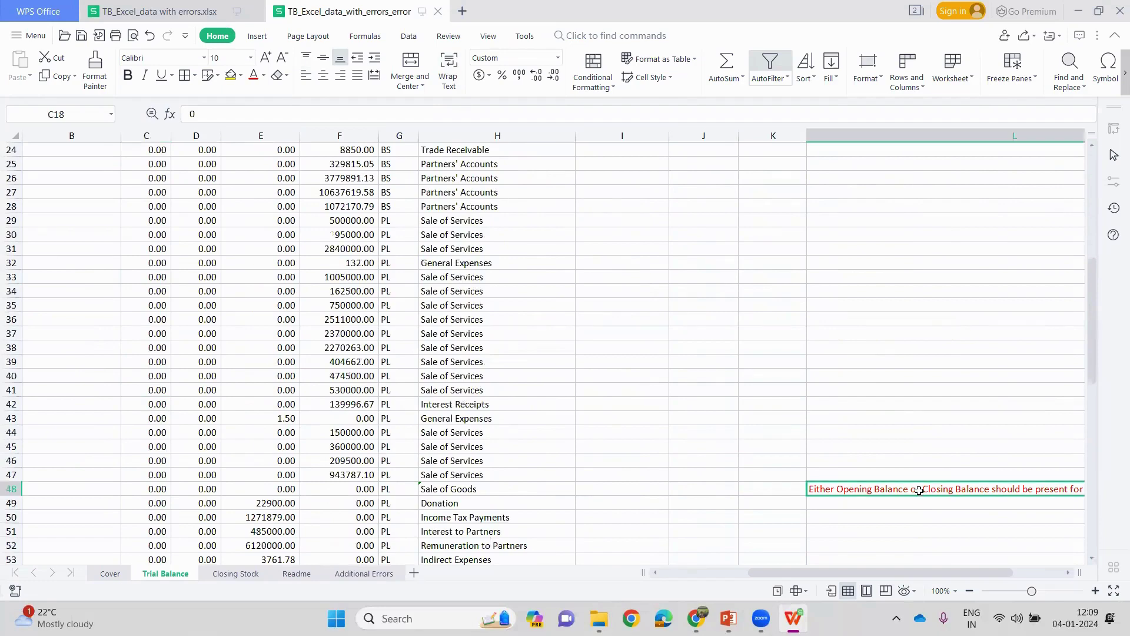
pyautogui.press('Left')
pyautogui.press('Left')
pyautogui.press('Left')
pyautogui.press('Left')
pyautogui.press('Left')
pyautogui.press('Left')
pyautogui.press('Left')
pyautogui.press('Left')
pyautogui.press('Left')
pyautogui.press('Left')
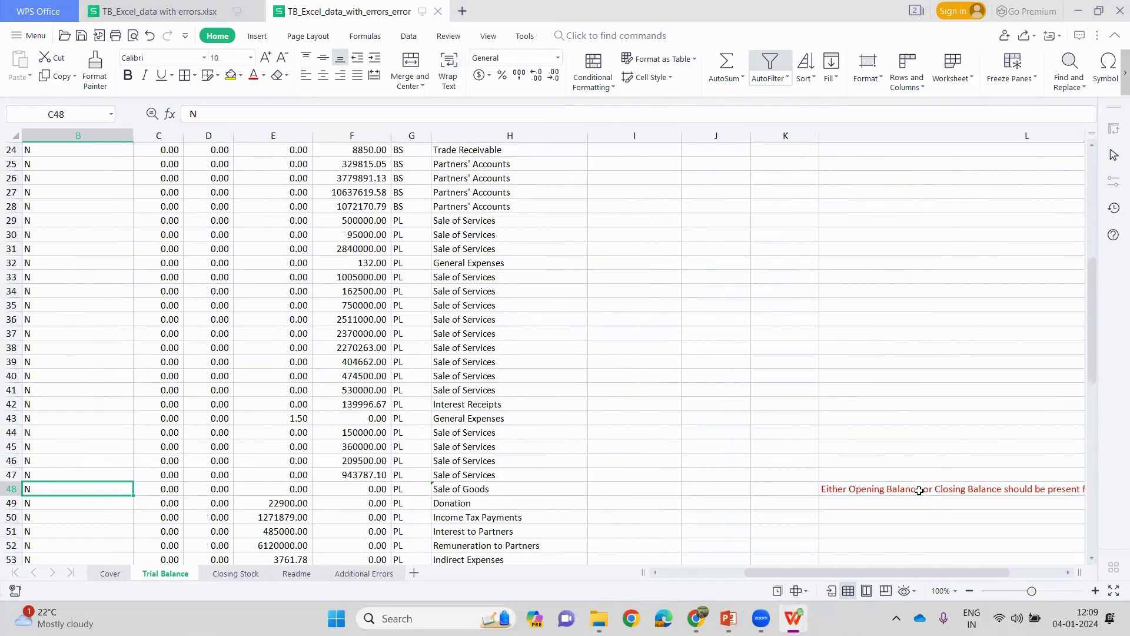
pyautogui.press('Left')
pyautogui.press('Right')
pyautogui.press('Right')
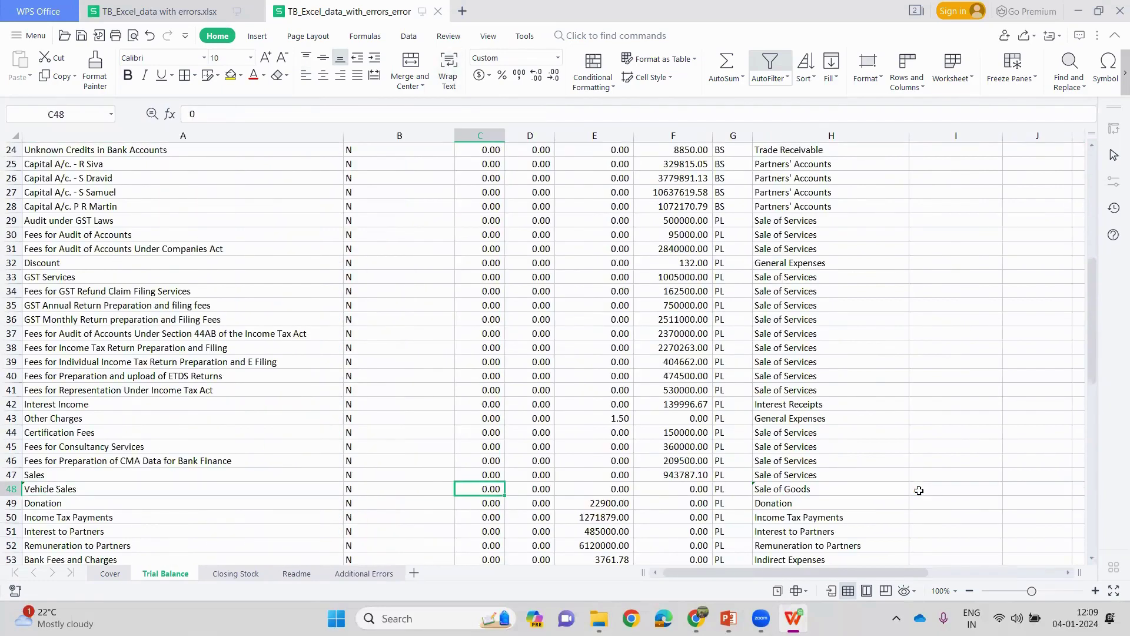
pyautogui.hotkey('shift', 'Right')
pyautogui.hotkey('shift', 'Right')
pyautogui.hotkey('shift', 'Right')
pyautogui.hotkey('shift', 'Right')
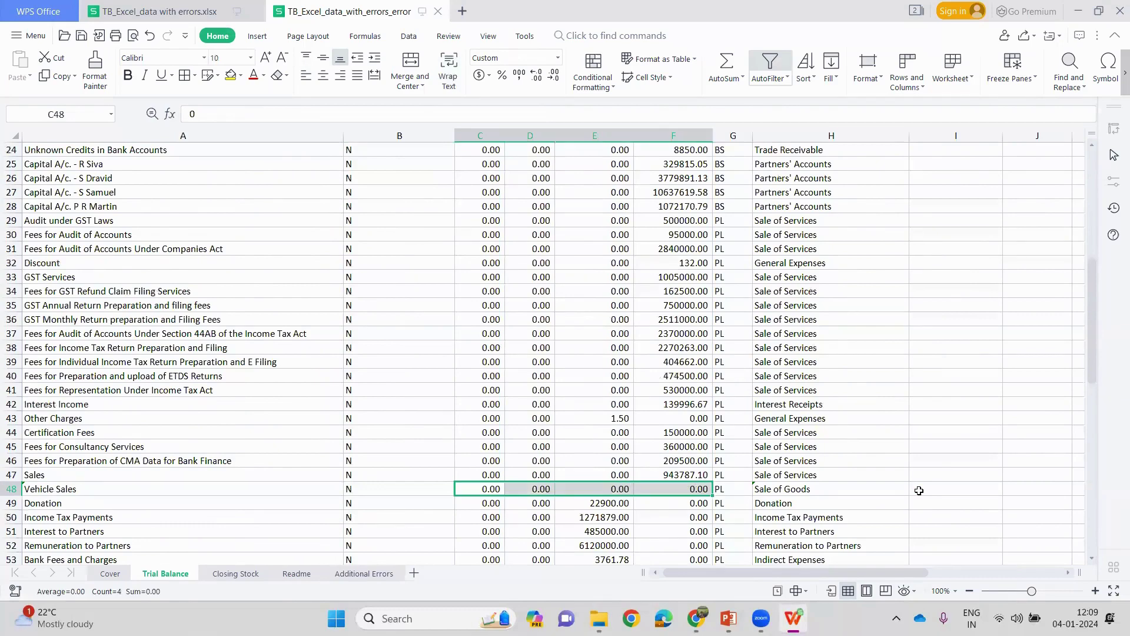
pyautogui.hotkey('shift', 'space')
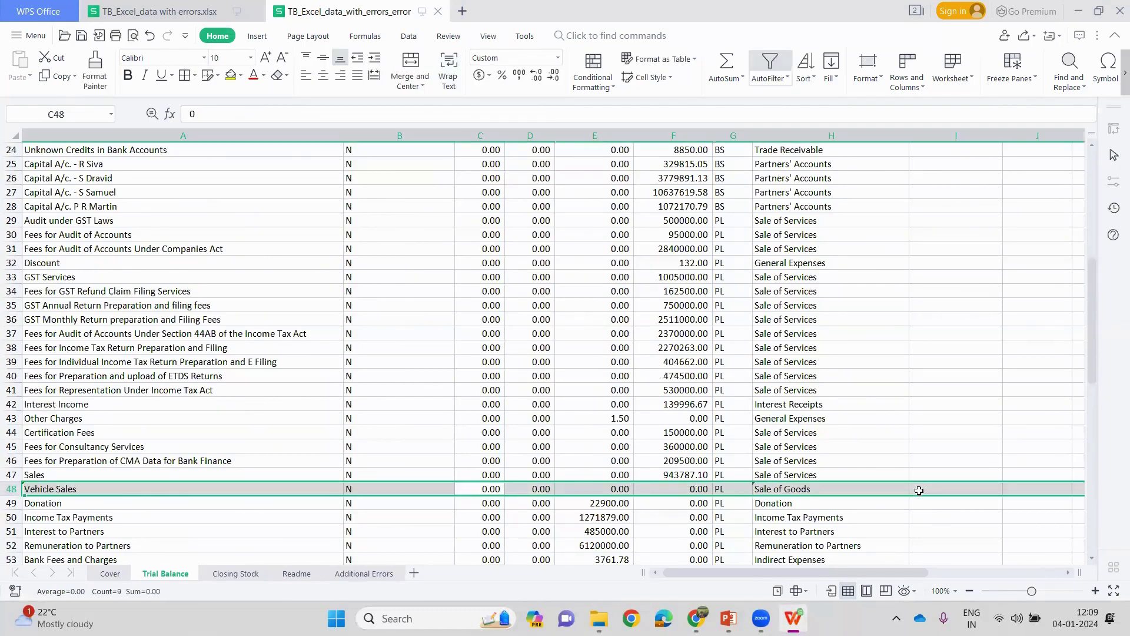
# - Delete the Vehicle Sales row and review the sheet's last rows
pyautogui.rightClick(188, 489)
pyautogui.click(230, 360)
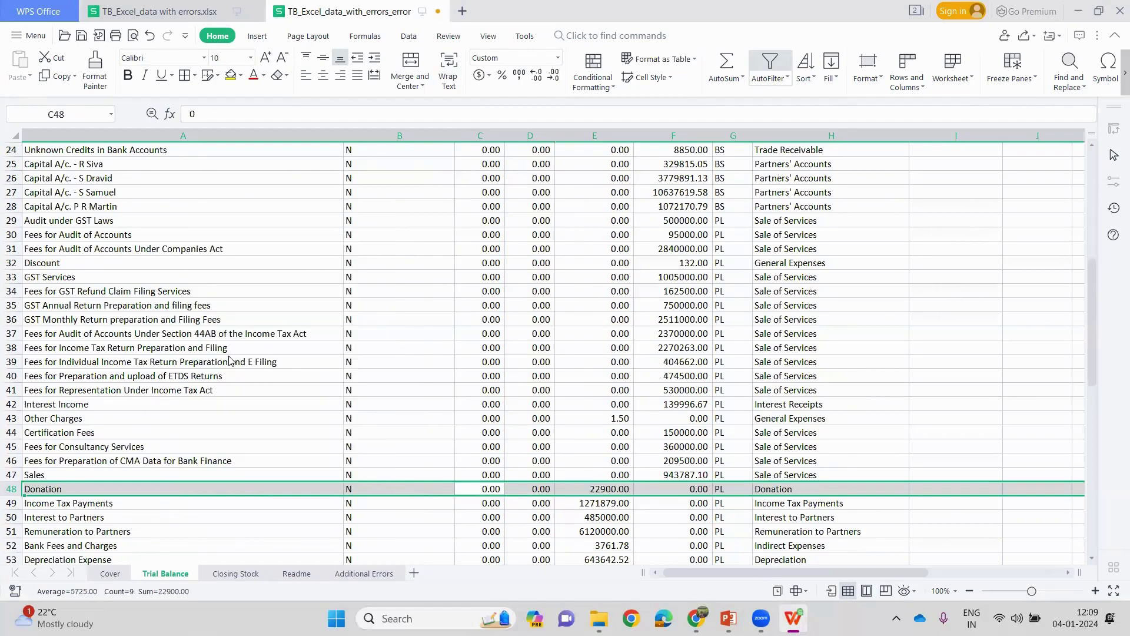
pyautogui.click(541, 488)
pyautogui.scroll(-5, 594, 466)
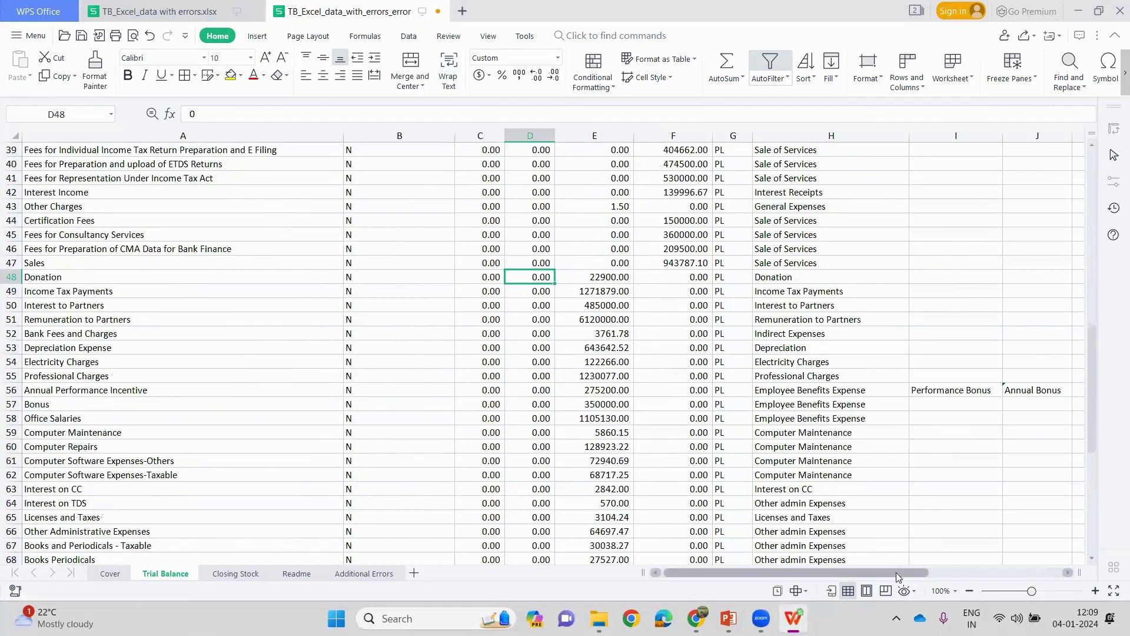
pyautogui.hscroll(3, 899, 577)
pyautogui.scroll(-11, 852, 457)
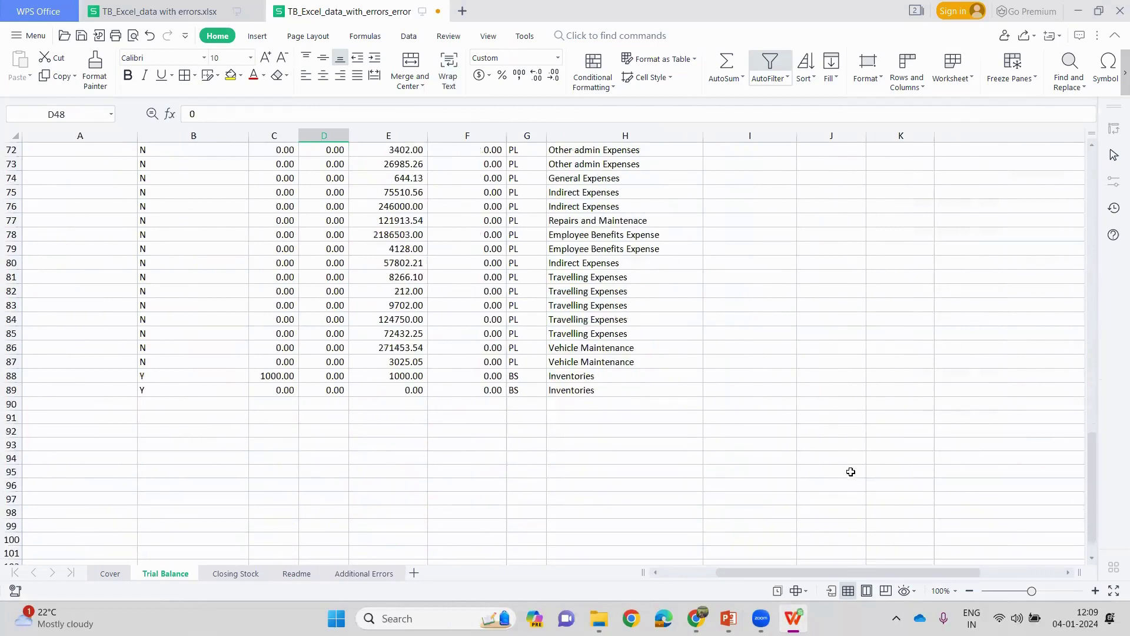
pyautogui.hscroll(-3, 819, 578)
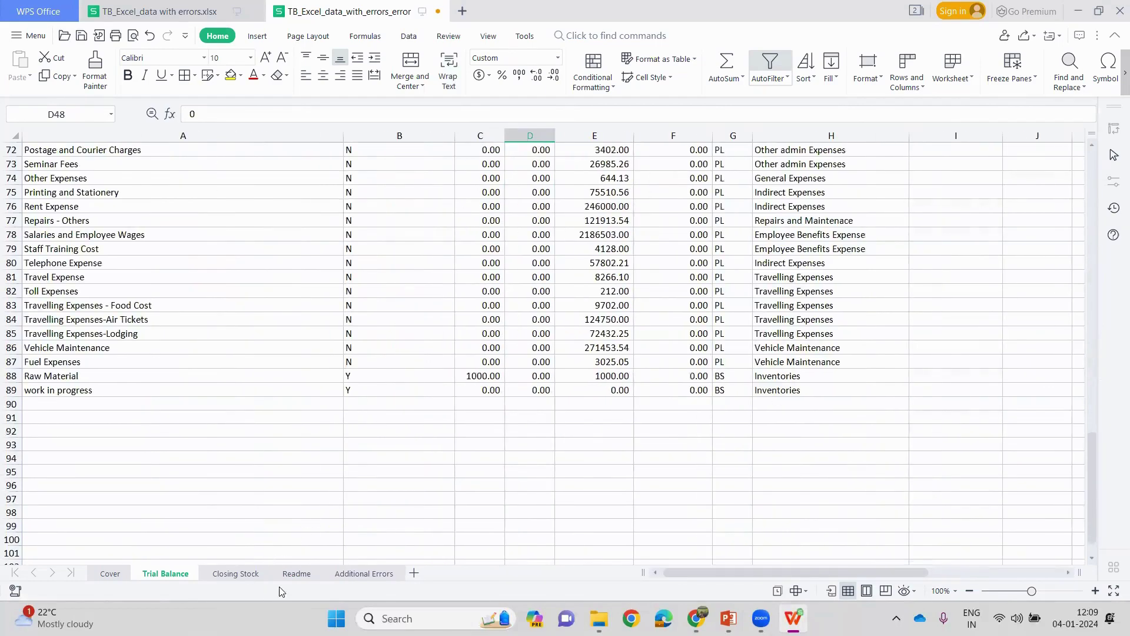
pyautogui.click(234, 574)
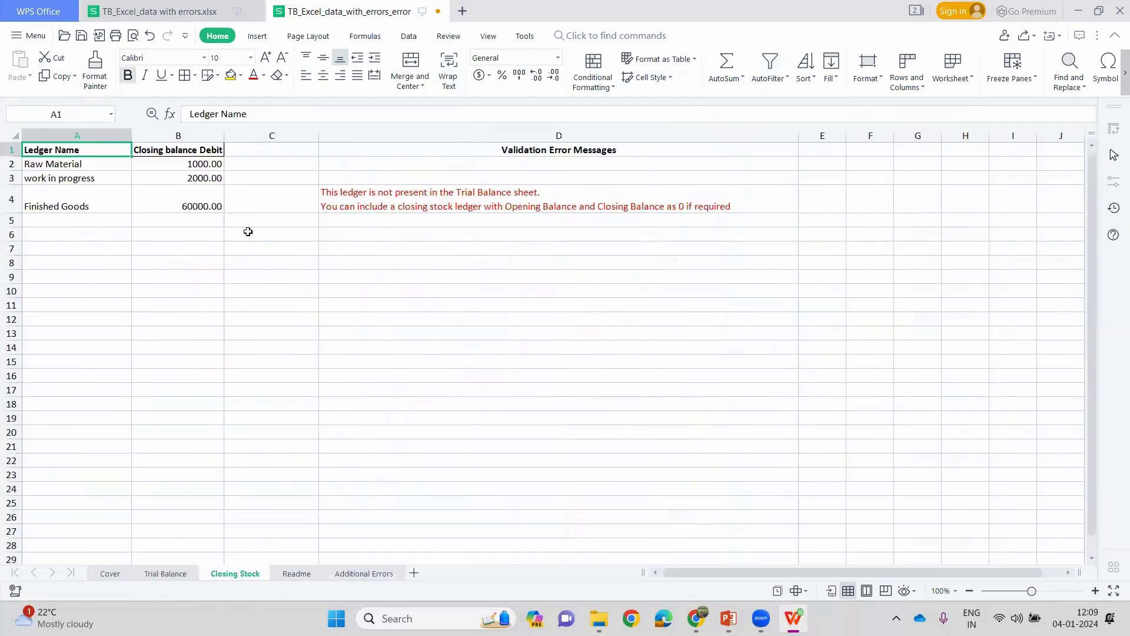
pyautogui.click(52, 208)
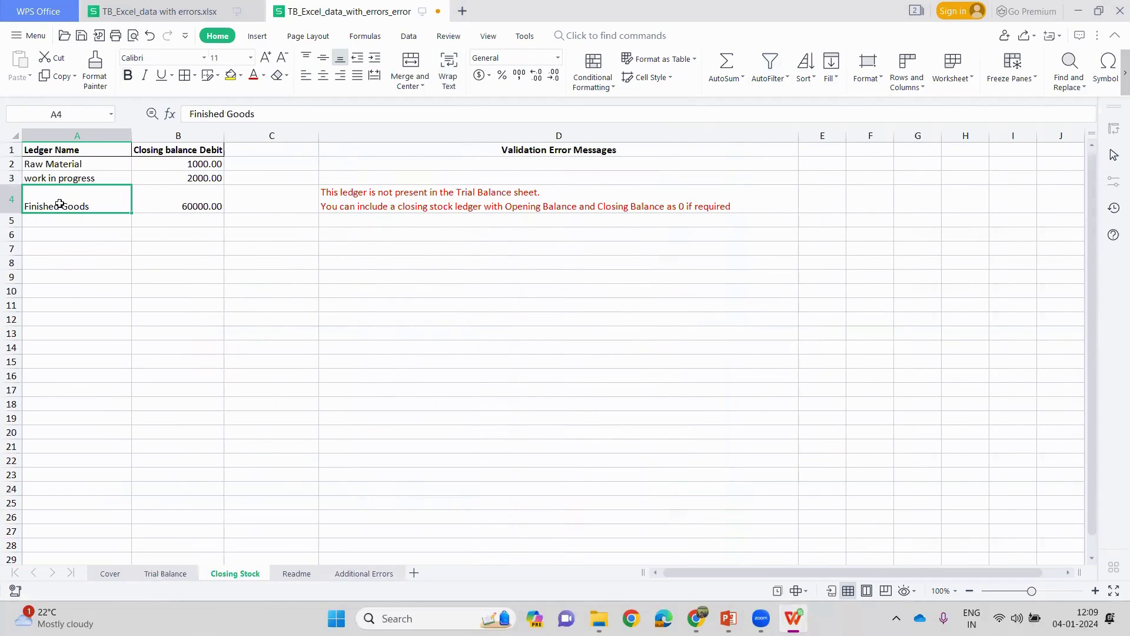
pyautogui.click(398, 204)
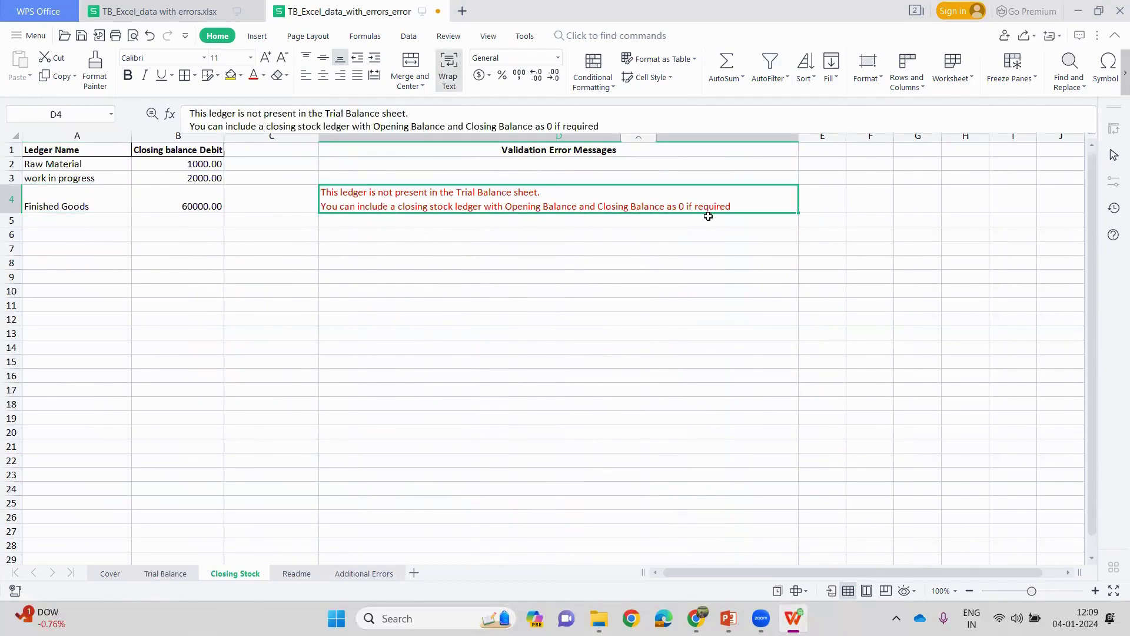
pyautogui.click(169, 574)
pyautogui.click(75, 378)
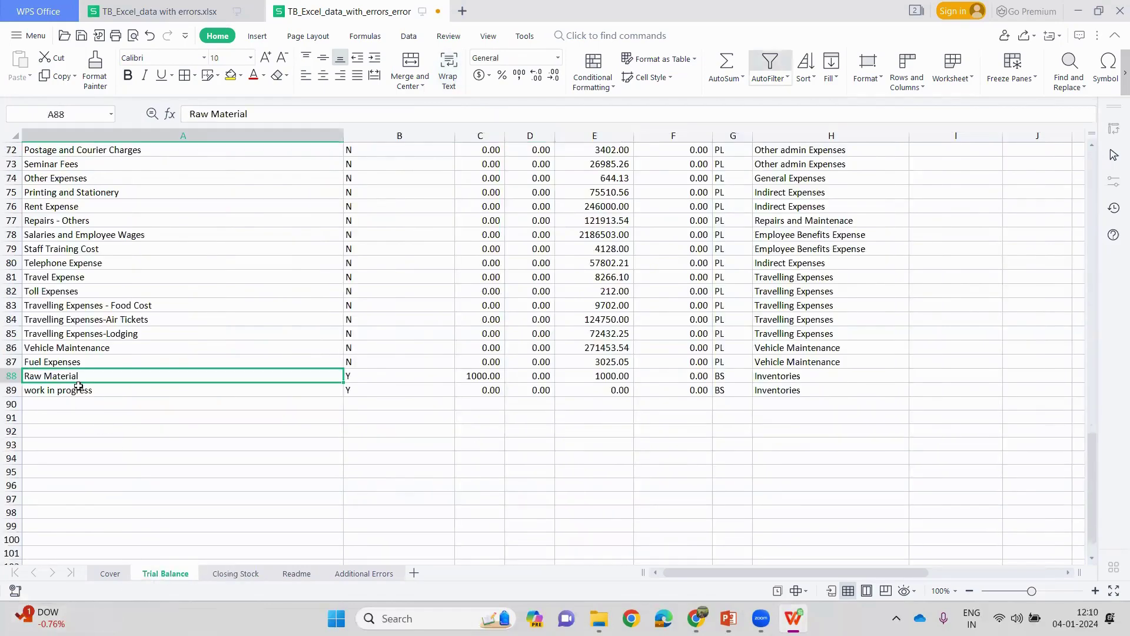
pyautogui.click(81, 391)
pyautogui.click(233, 574)
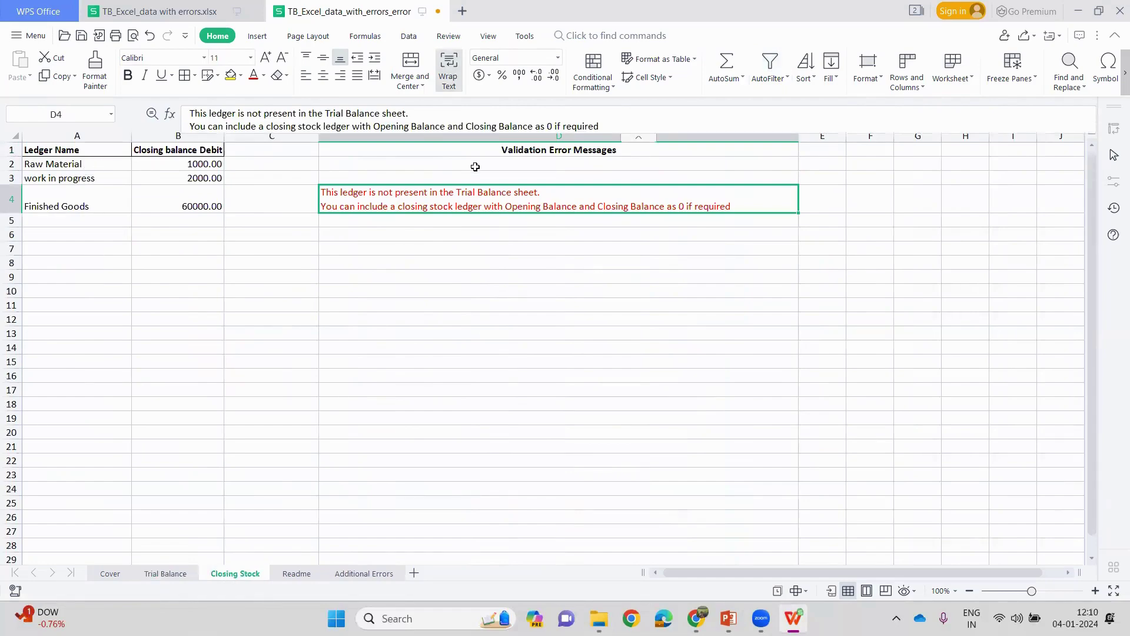
pyautogui.click(168, 574)
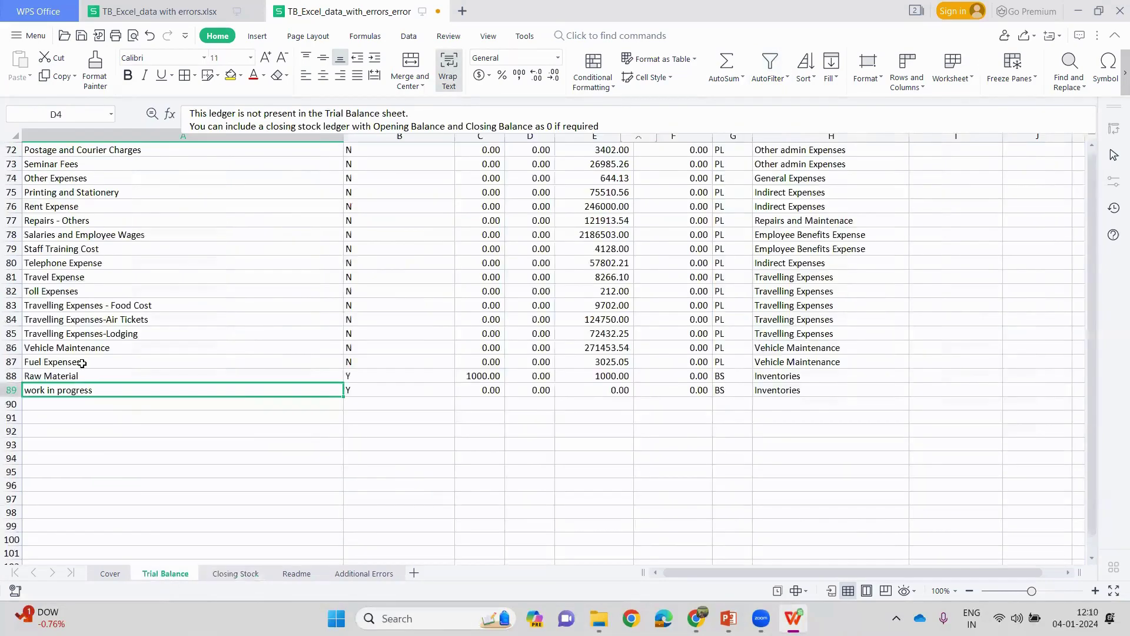
# - Add a Finished Goods ledger in row 90 with Is Stock Ledger set to Y
pyautogui.click(82, 404)
pyautogui.write('FInish')
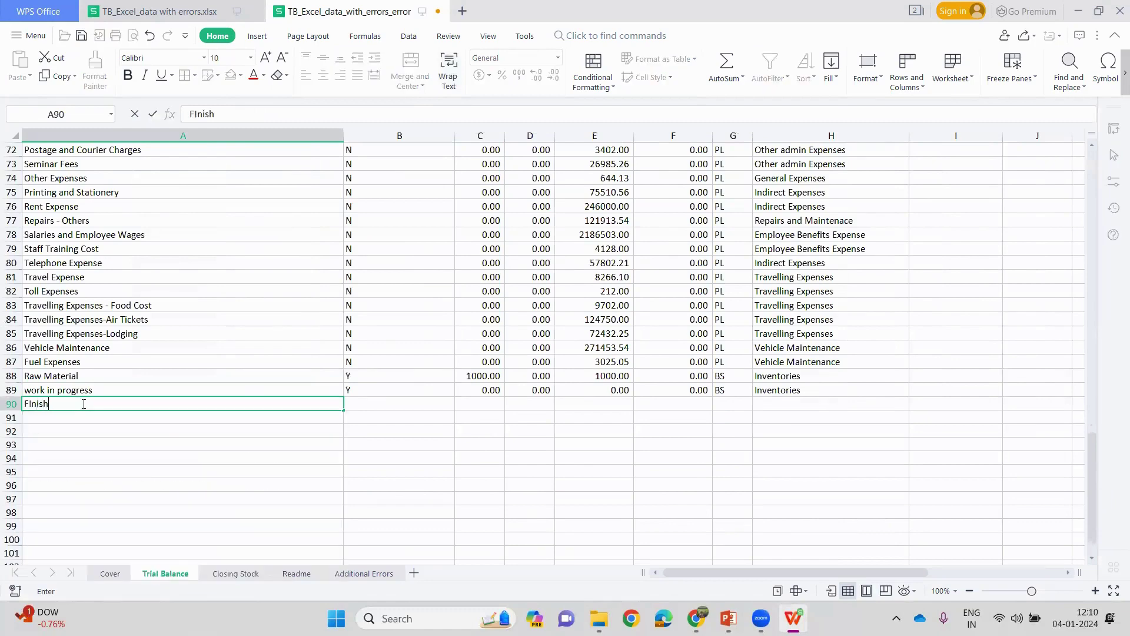
pyautogui.write('ed G')
pyautogui.press('BackSpace')
pyautogui.press('BackSpace')
pyautogui.write('`')
pyautogui.press('Escape')
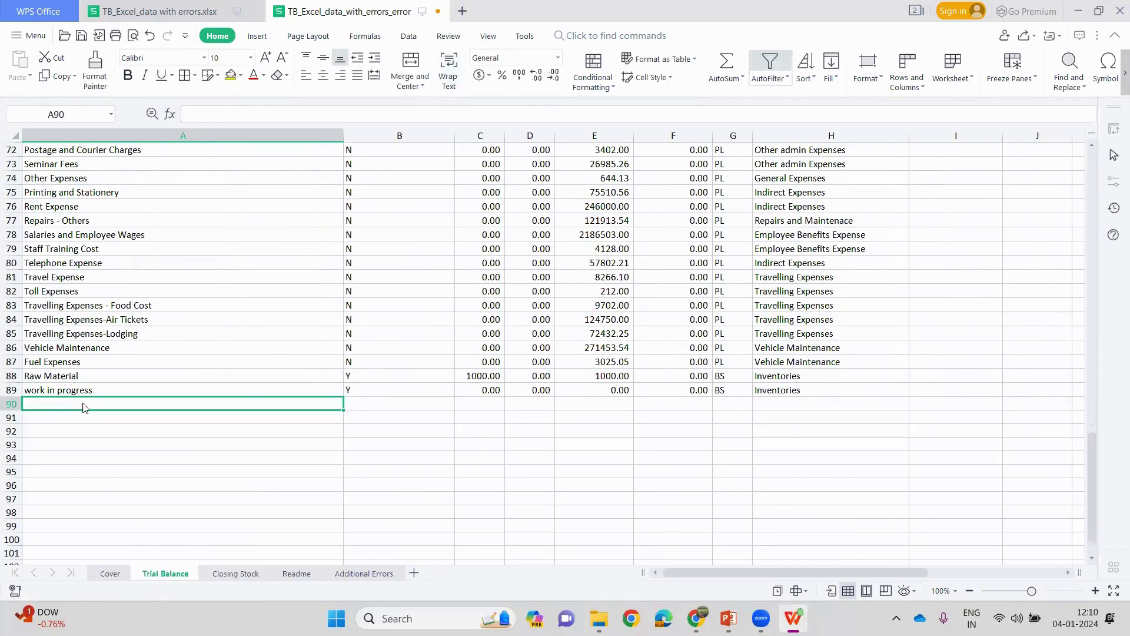
pyautogui.write('Finished')
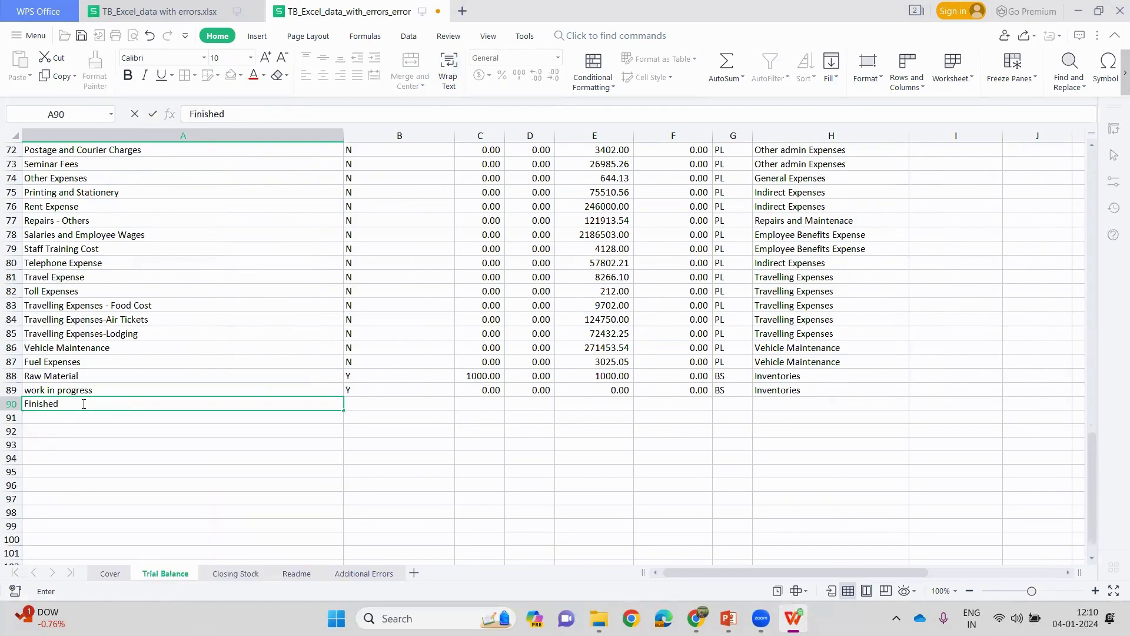
pyautogui.write(' Goods')
pyautogui.press('Tab')
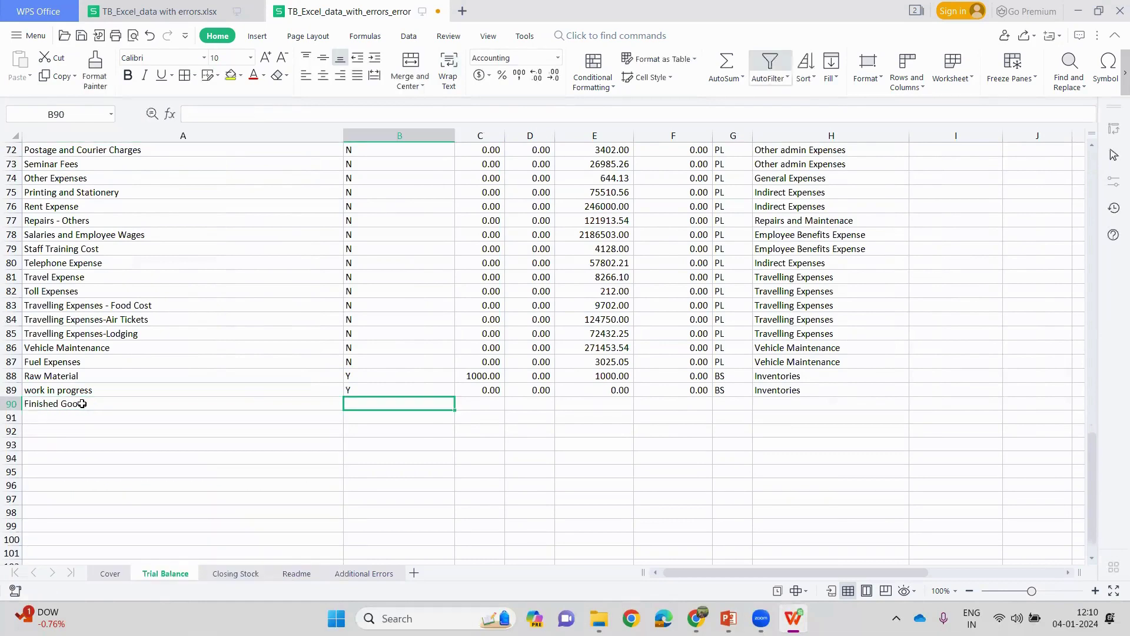
pyautogui.write('Y')
pyautogui.press('Tab')
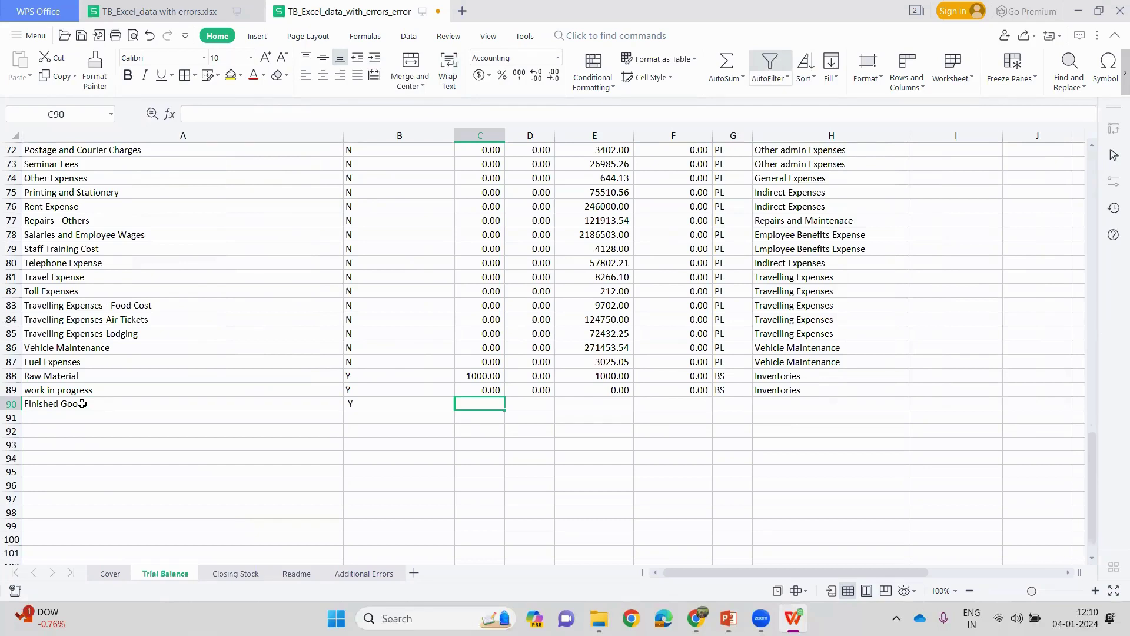
# - Compare the Raw Material and work in progress amounts and recheck the Closing Stock error
pyautogui.press('Right')
pyautogui.press('Right')
pyautogui.press('Up')
pyautogui.press('Up')
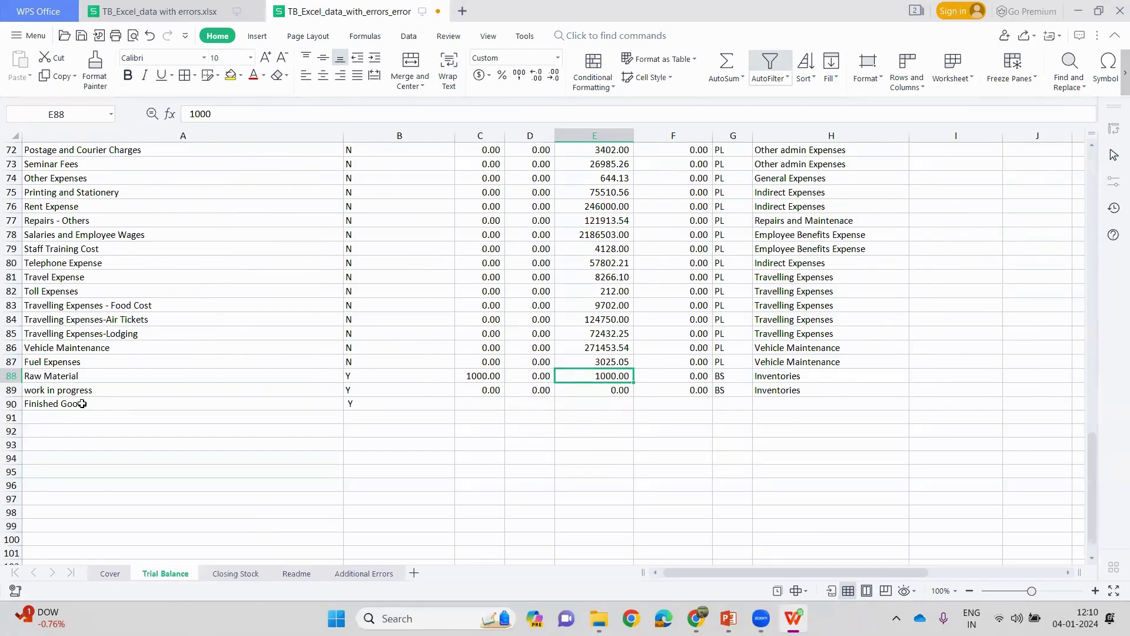
pyautogui.press('Down')
pyautogui.press('Left')
pyautogui.press('Left')
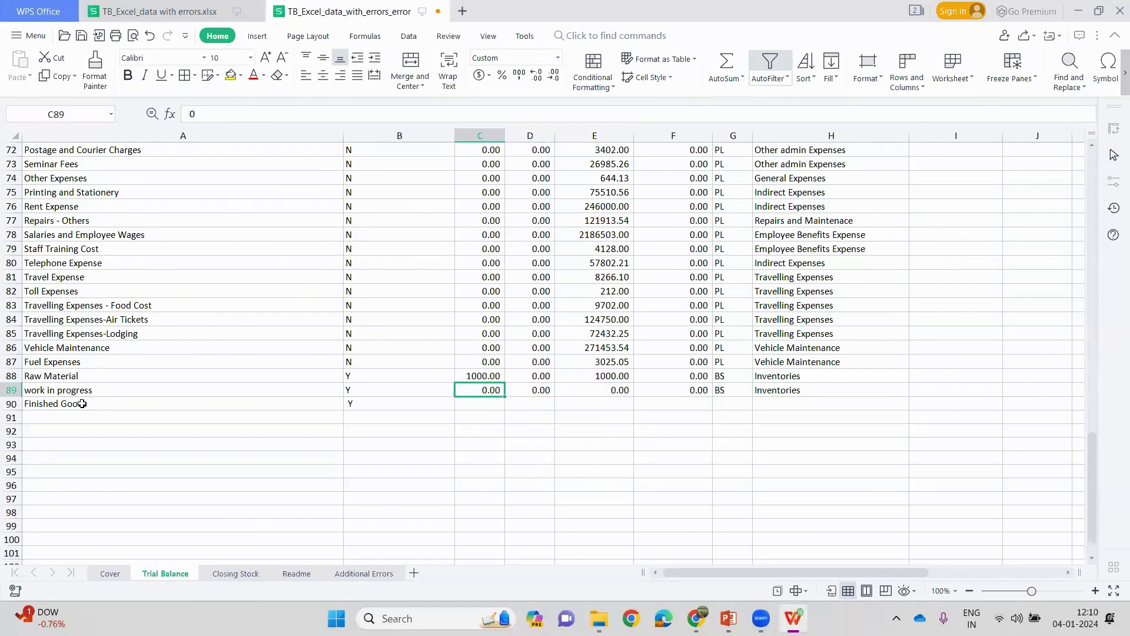
pyautogui.press('Right')
pyautogui.press('Right')
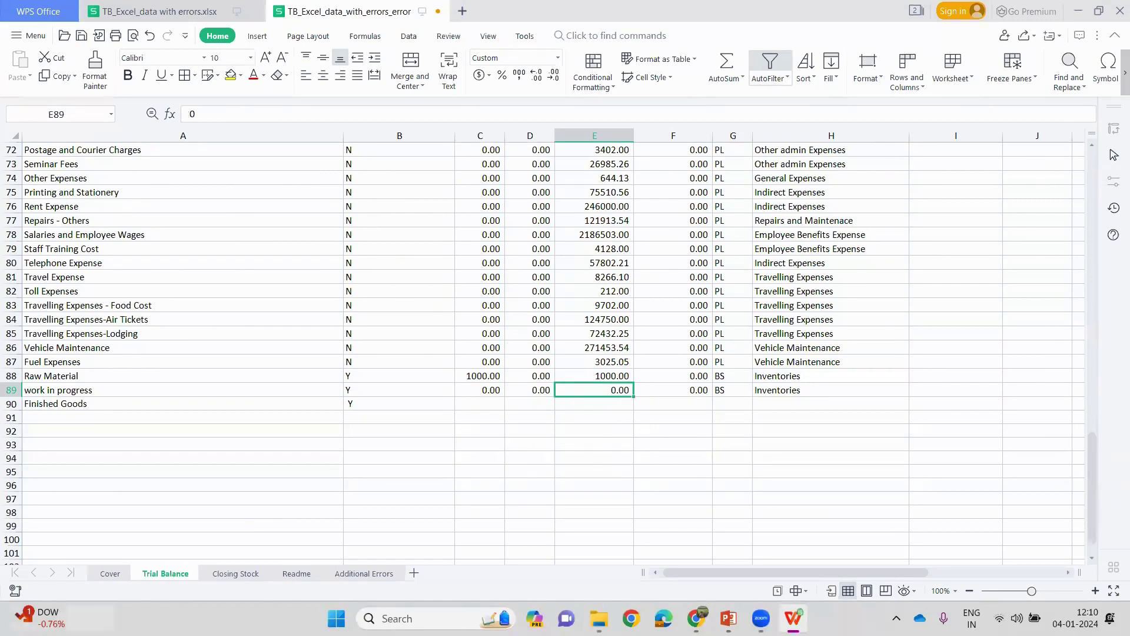
pyautogui.click(235, 574)
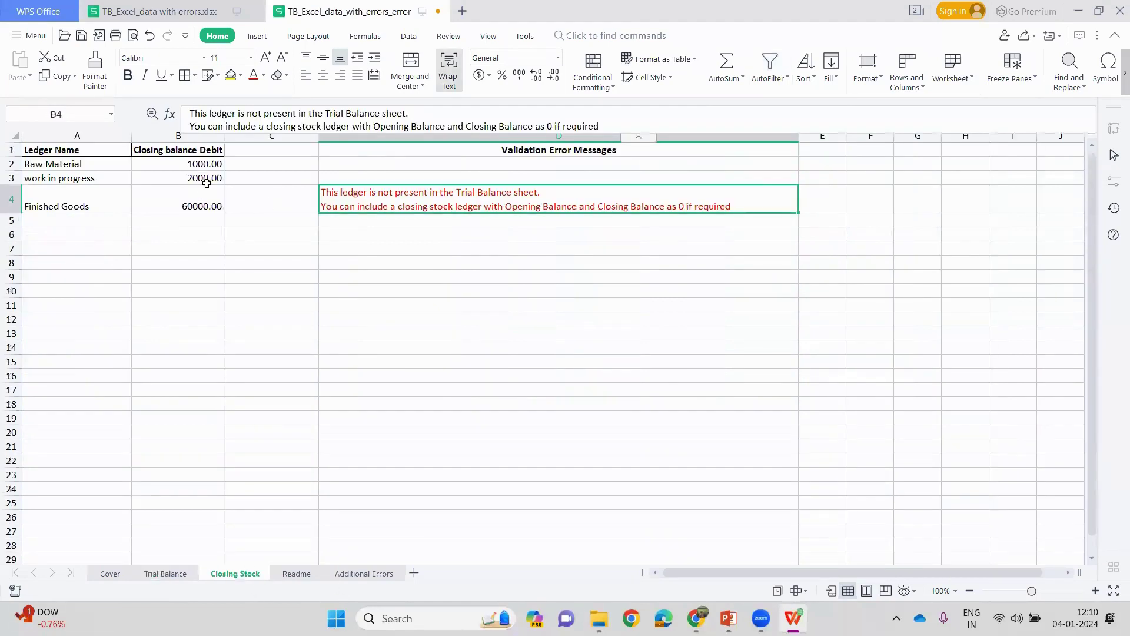
pyautogui.click(185, 575)
pyautogui.moveTo(476, 389); pyautogui.dragTo(591, 390)
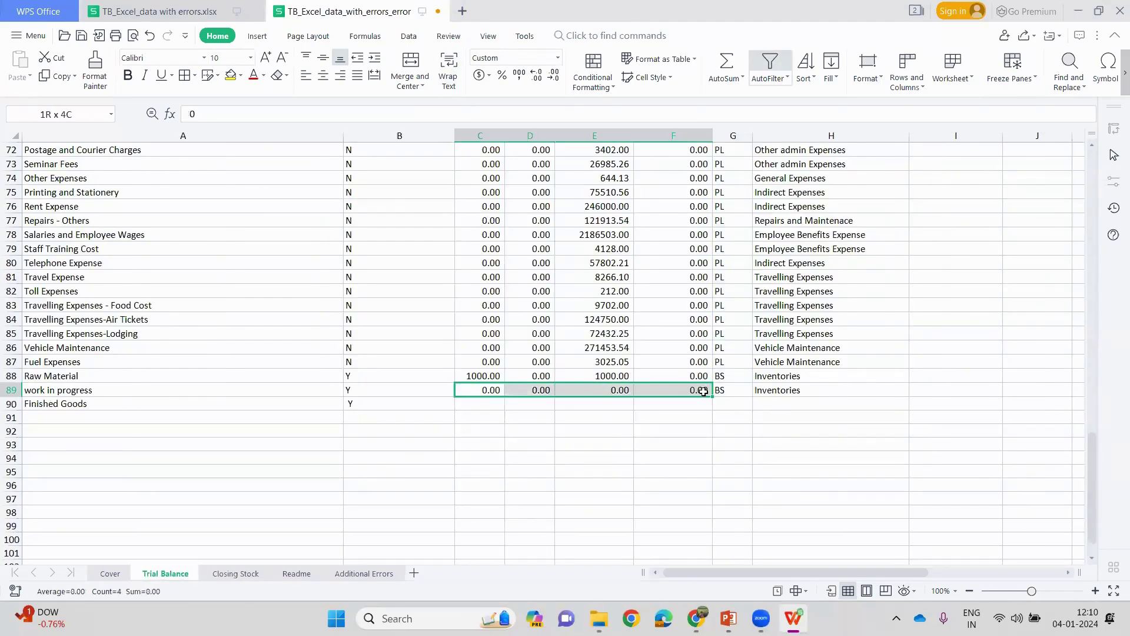
# - Enter 0 in each Finished Goods amount column, then show the Closing Stock sheet
pyautogui.click(491, 405)
pyautogui.write('0')
pyautogui.press('Tab')
pyautogui.write('0')
pyautogui.press('Tab')
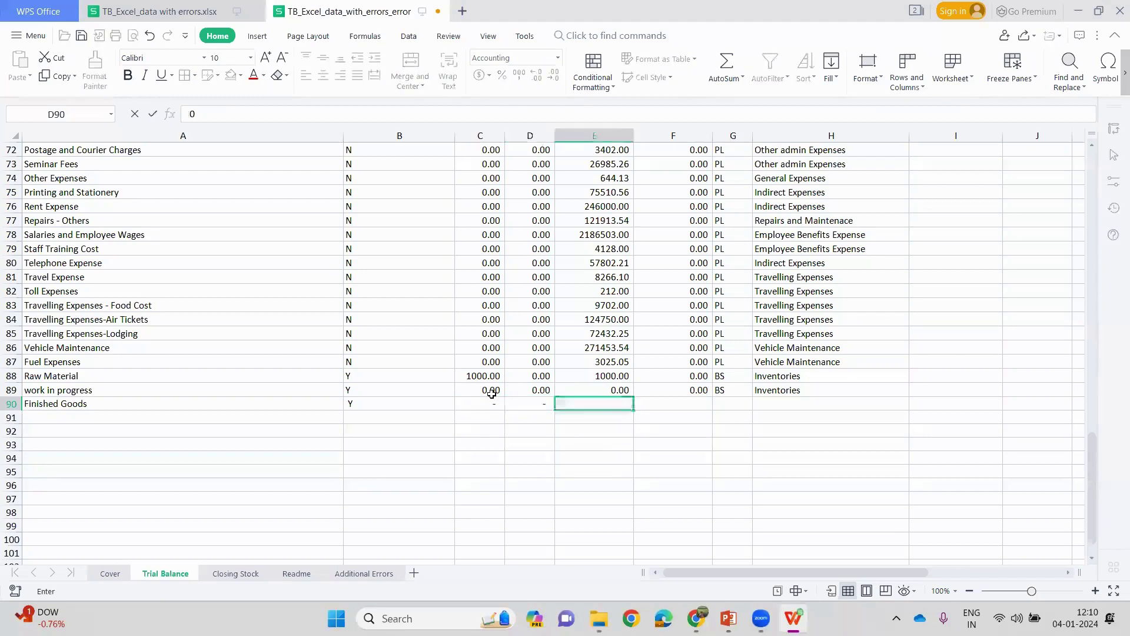
pyautogui.write('0')
pyautogui.press('Tab')
pyautogui.write('0')
pyautogui.press('Tab')
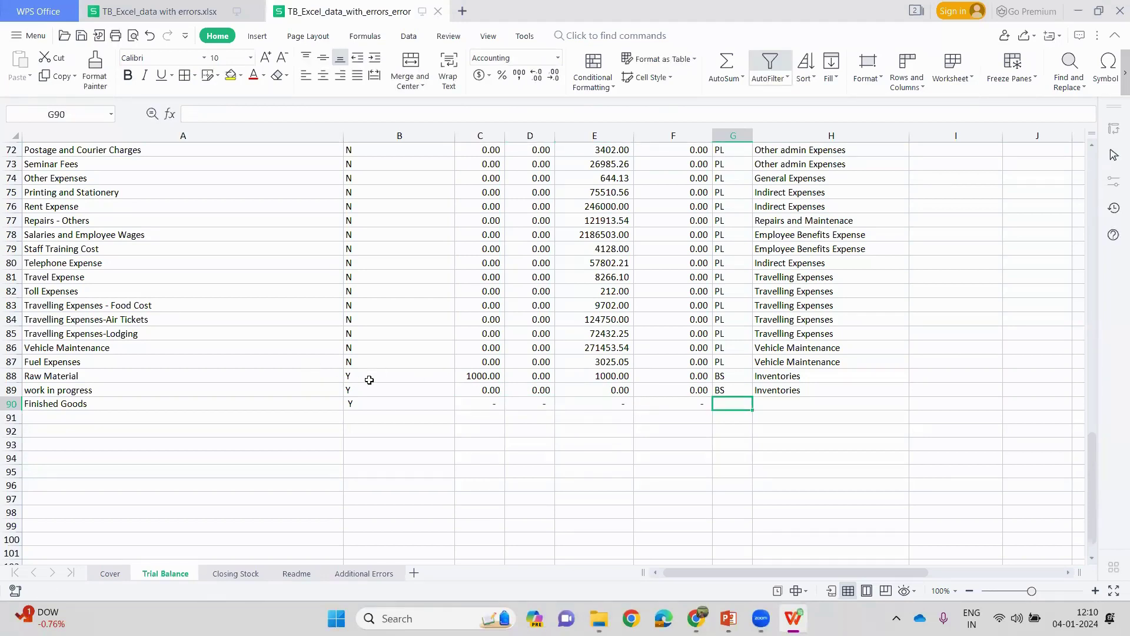
pyautogui.moveTo(489, 386); pyautogui.dragTo(718, 389)
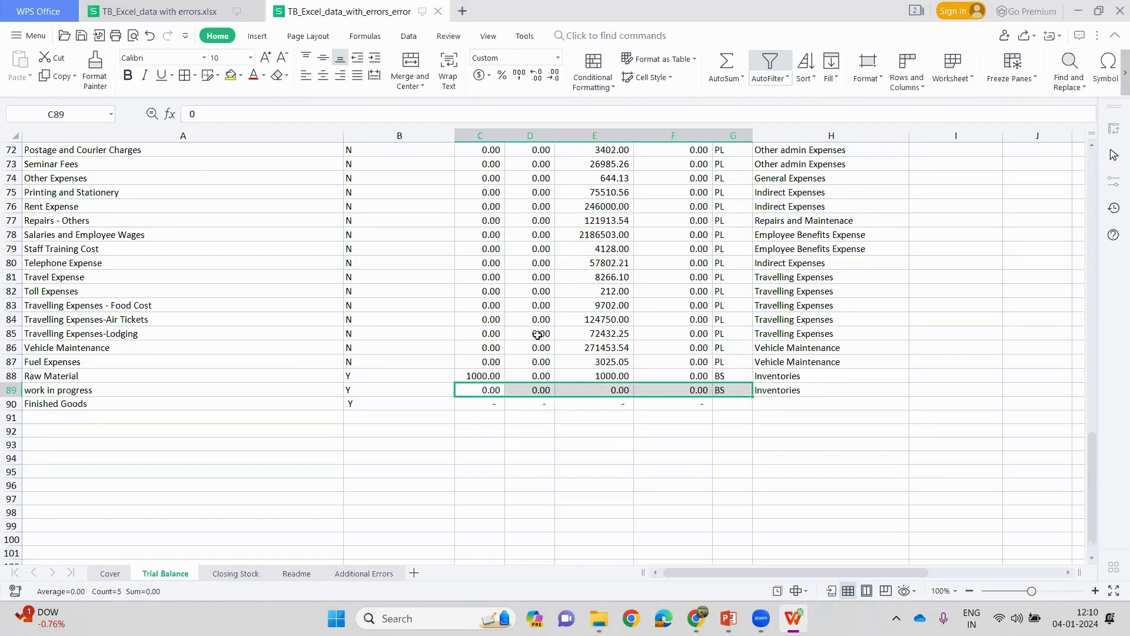
pyautogui.click(389, 357)
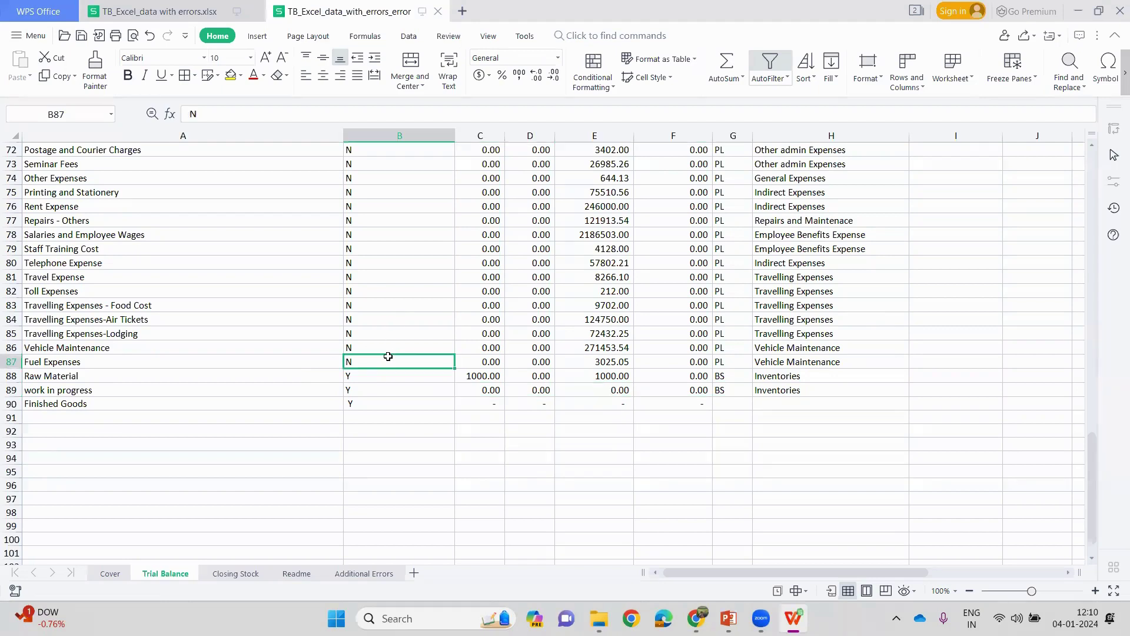
pyautogui.click(485, 406)
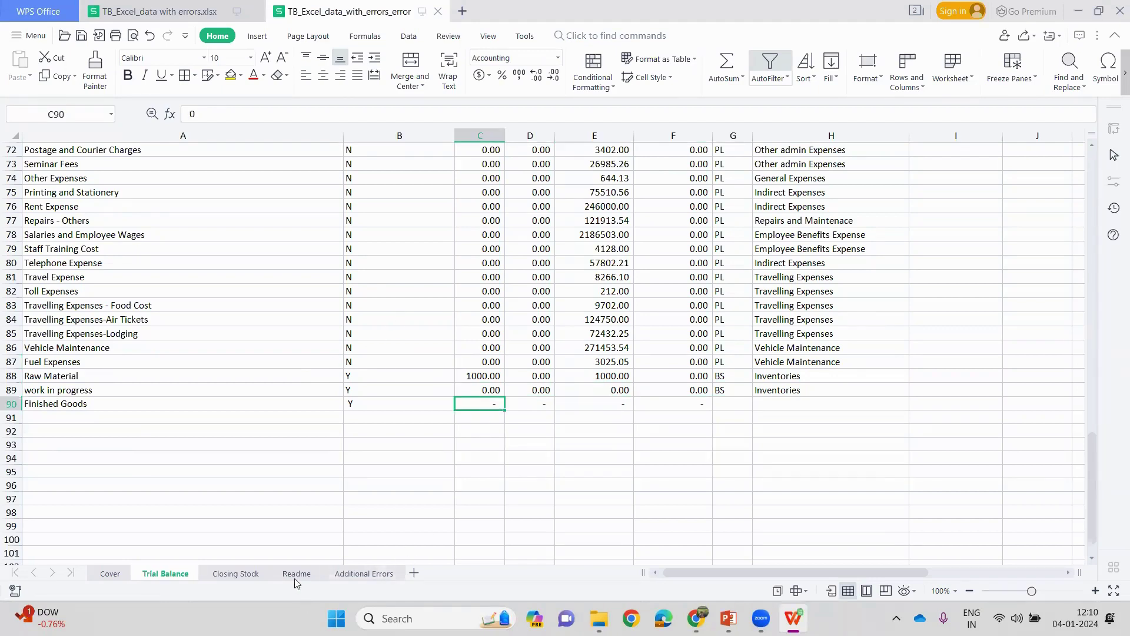
pyautogui.click(241, 576)
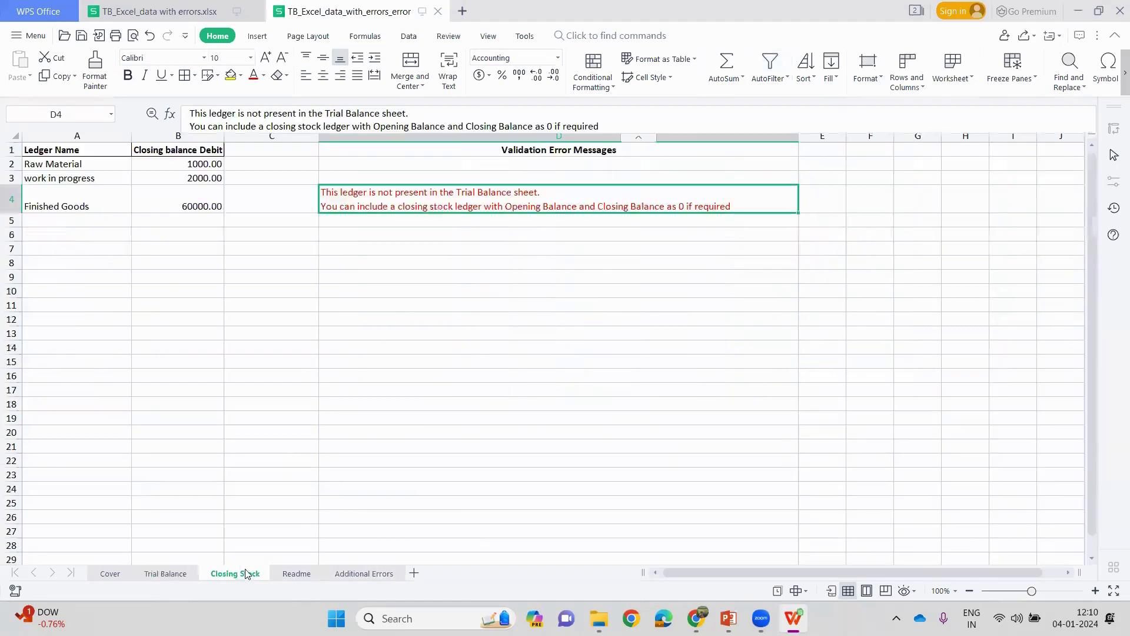
# - Read the Additional Errors sheet's invalid From Date message and go to the Cover details
pyautogui.click(372, 574)
pyautogui.click(208, 162)
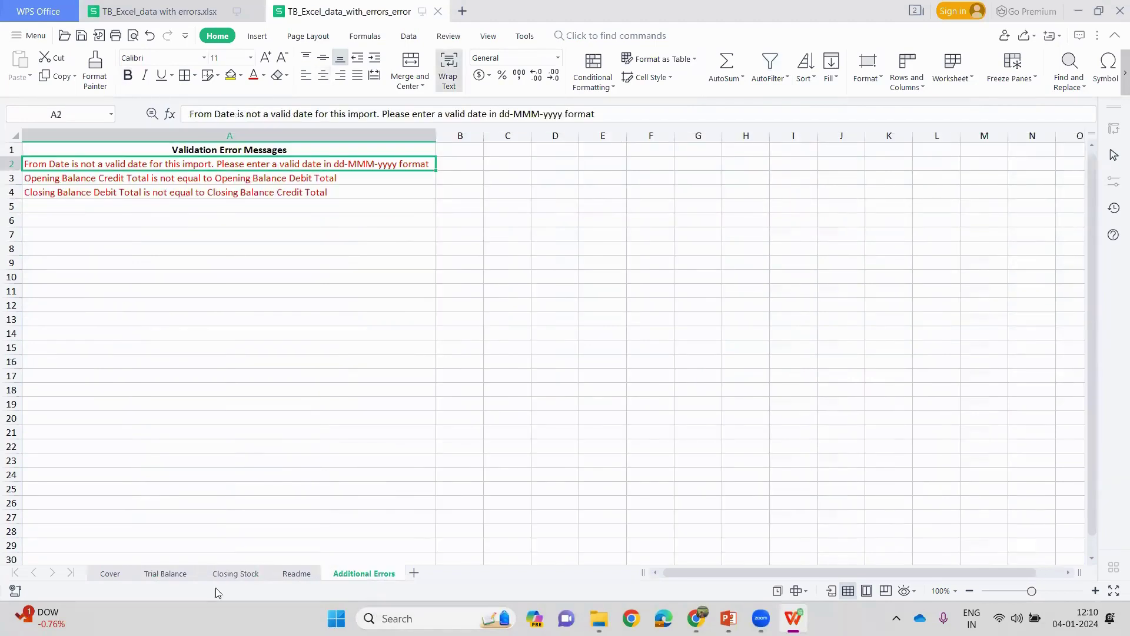
pyautogui.click(110, 574)
pyautogui.click(144, 146)
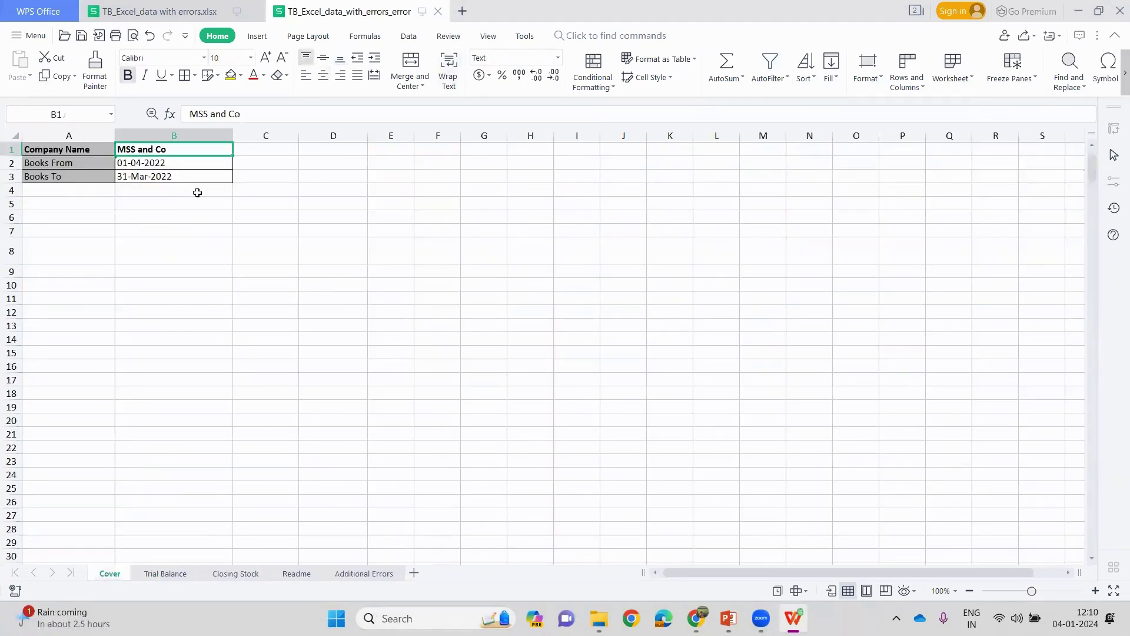
# - Change Books From to 01-Apr-2021, save, and read the closing balance mismatch error
pyautogui.press('Down')
pyautogui.press('F2')
pyautogui.press('BackSpace')
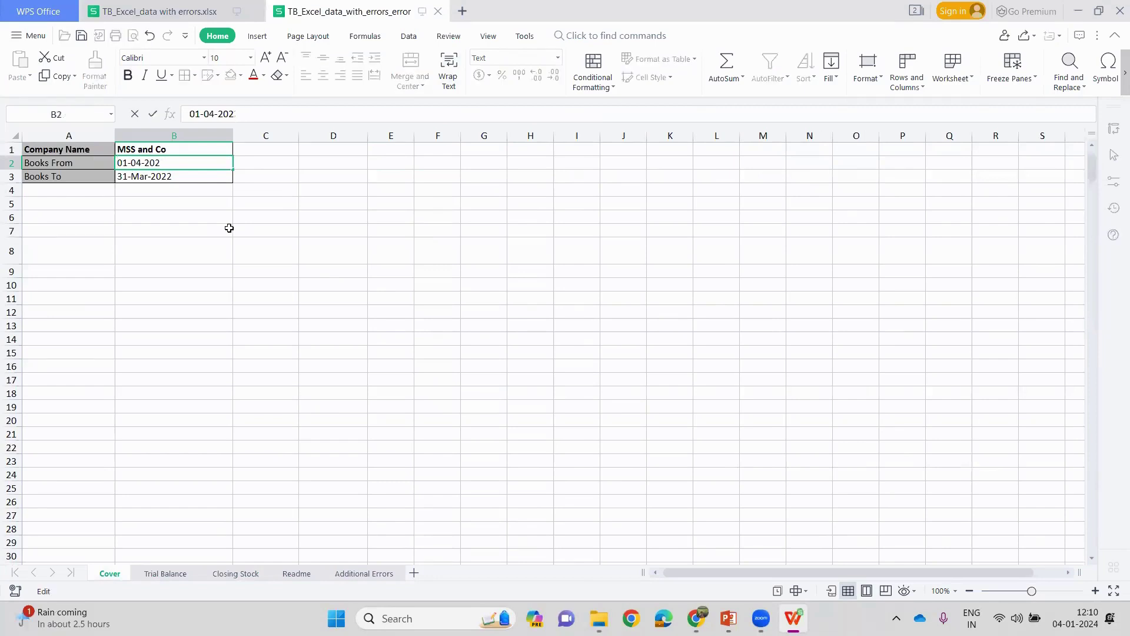
pyautogui.write('1')
pyautogui.press('Left')
pyautogui.press('Left')
pyautogui.press('Left')
pyautogui.press('Left')
pyautogui.press('Left')
pyautogui.press('BackSpace')
pyautogui.press('BackSpace')
pyautogui.write('Apr')
pyautogui.press('Return')
pyautogui.hotkey('ctrl', 's')
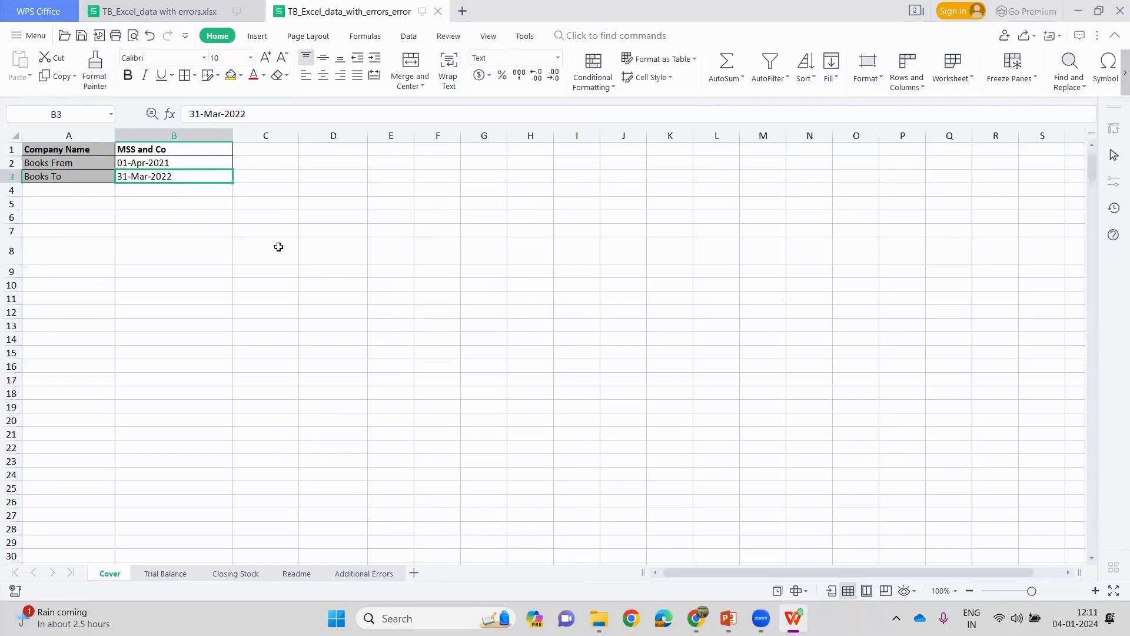
pyautogui.click(364, 574)
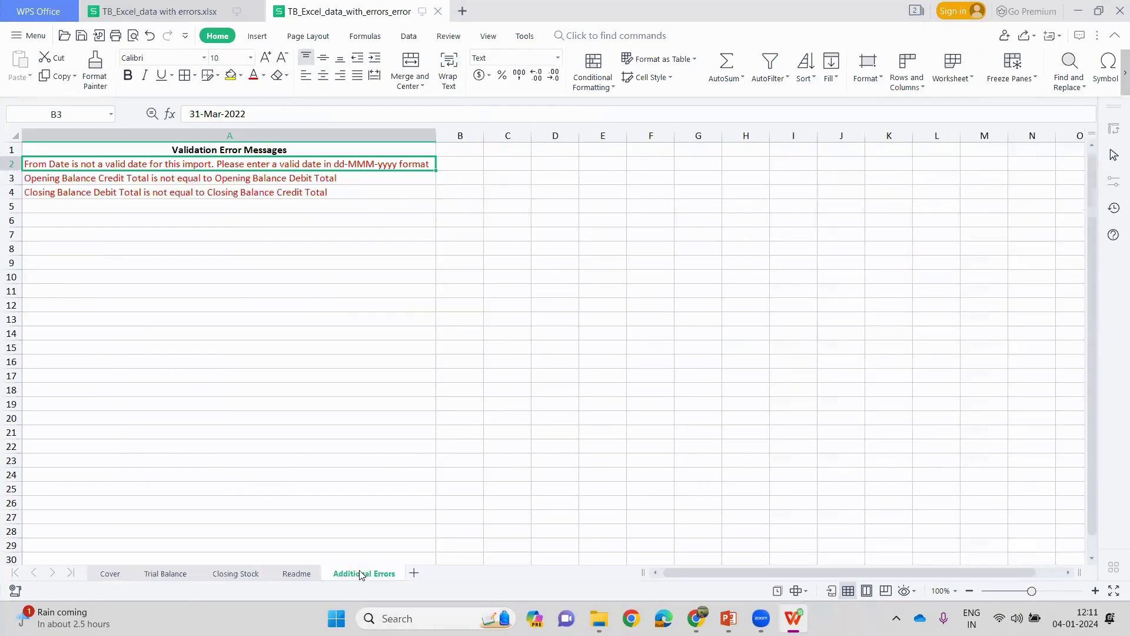
pyautogui.click(197, 194)
# - On the Trial Balance sheet, total the debit column in C93 with =SUM(C3:C90)
pyautogui.click(165, 573)
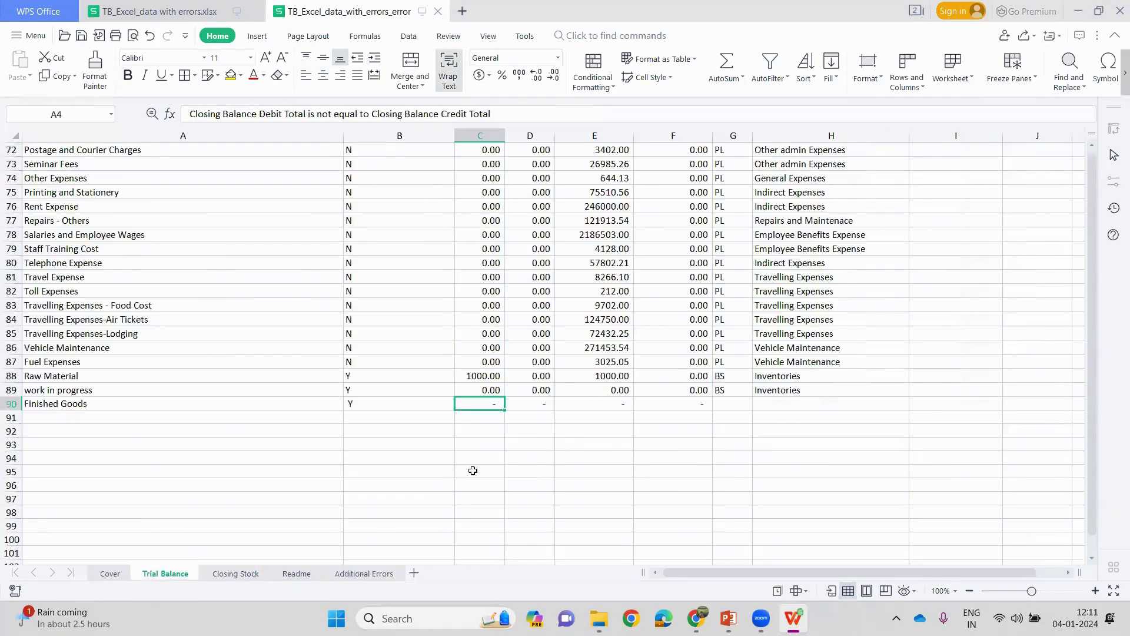
pyautogui.scroll(-1, 472, 469)
pyautogui.click(482, 402)
pyautogui.write('=sum(')
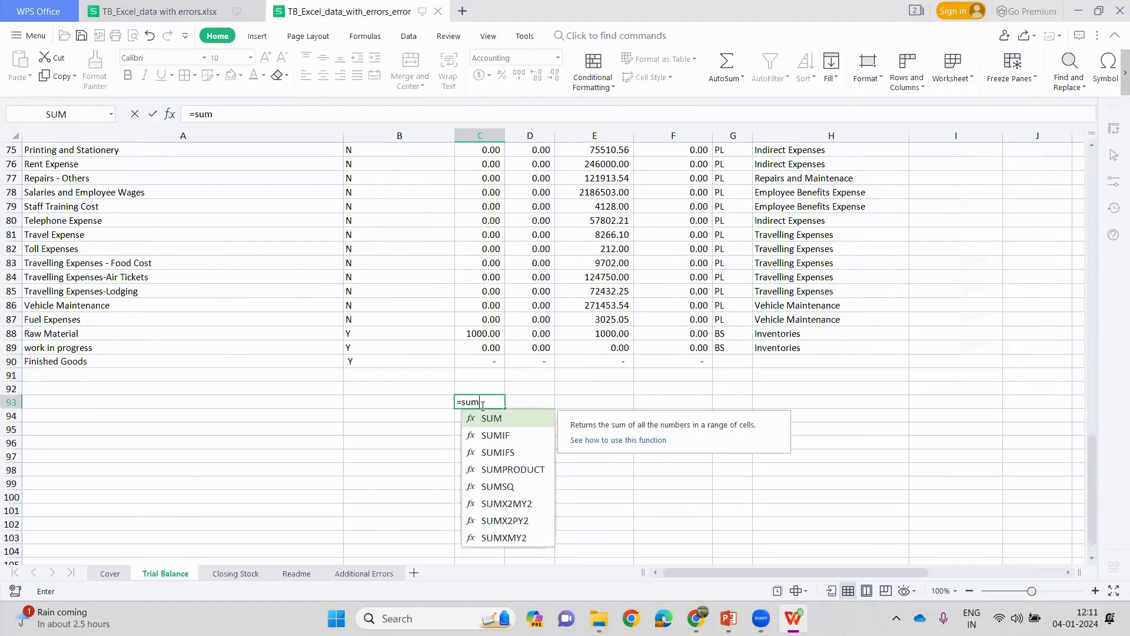
pyautogui.press('Up')
pyautogui.press('Up')
pyautogui.press('Up')
pyautogui.press('Up')
pyautogui.hotkey('shift', 'Right')
pyautogui.hotkey('shift', 'Down')
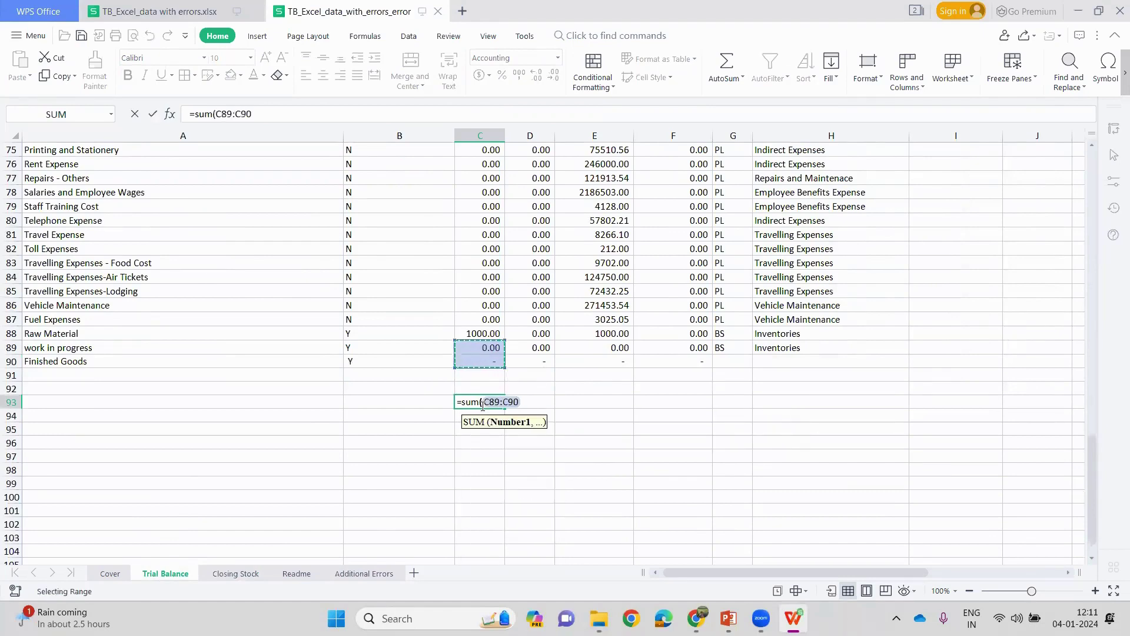
pyautogui.press('Down')
pyautogui.hotkey('shift', 'Right')
pyautogui.hotkey('ctrl', 'shift', 'Up')
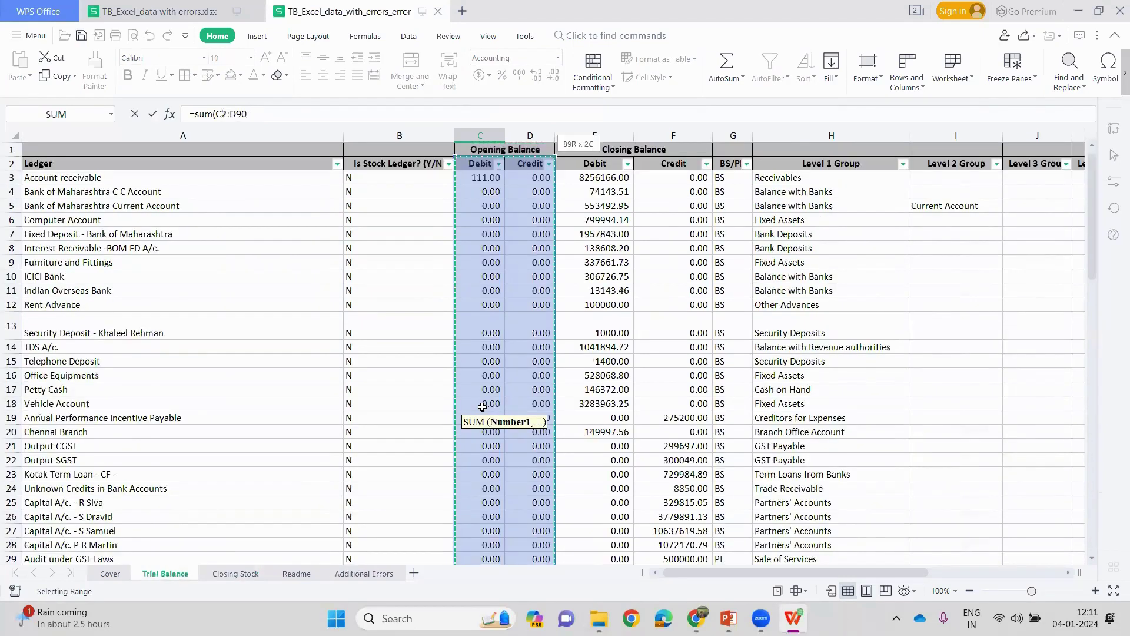
pyautogui.write(')')
pyautogui.press('Return')
# - Fill the C93 SUM formula right across row 93 to column F
pyautogui.press('Up')
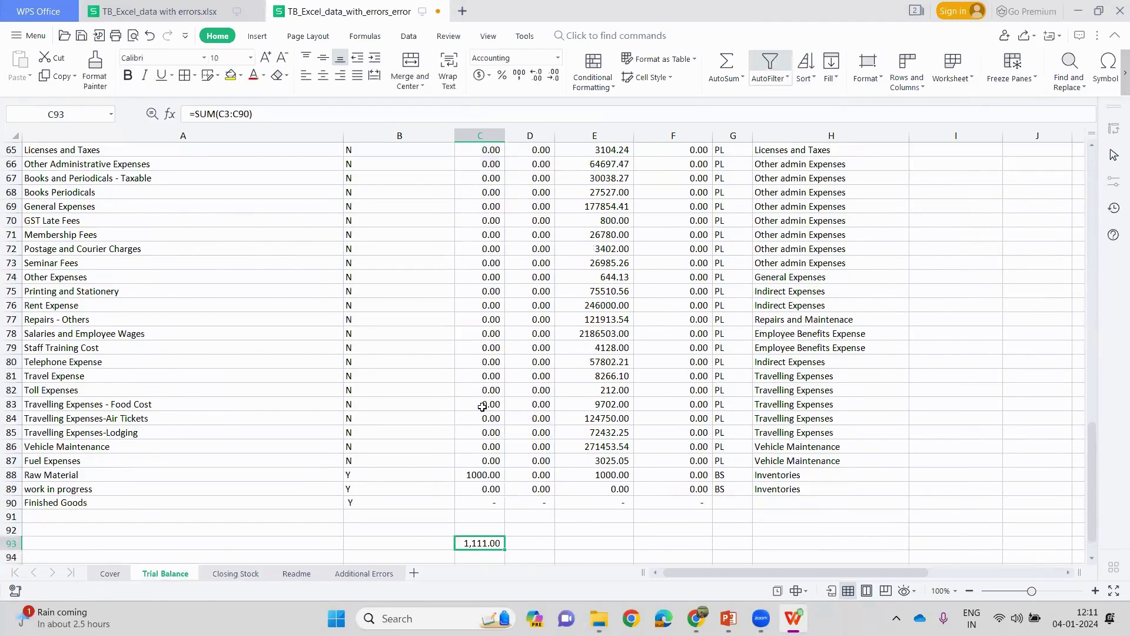
pyautogui.hotkey('shift', 'Right')
pyautogui.hotkey('shift', 'Right')
pyautogui.hotkey('shift', 'Right')
pyautogui.hotkey('ctrl', 'r')
# - Enter the opening balance difference formula in D95, subtracting the row 93 totals
pyautogui.scroll(-2, 551, 516)
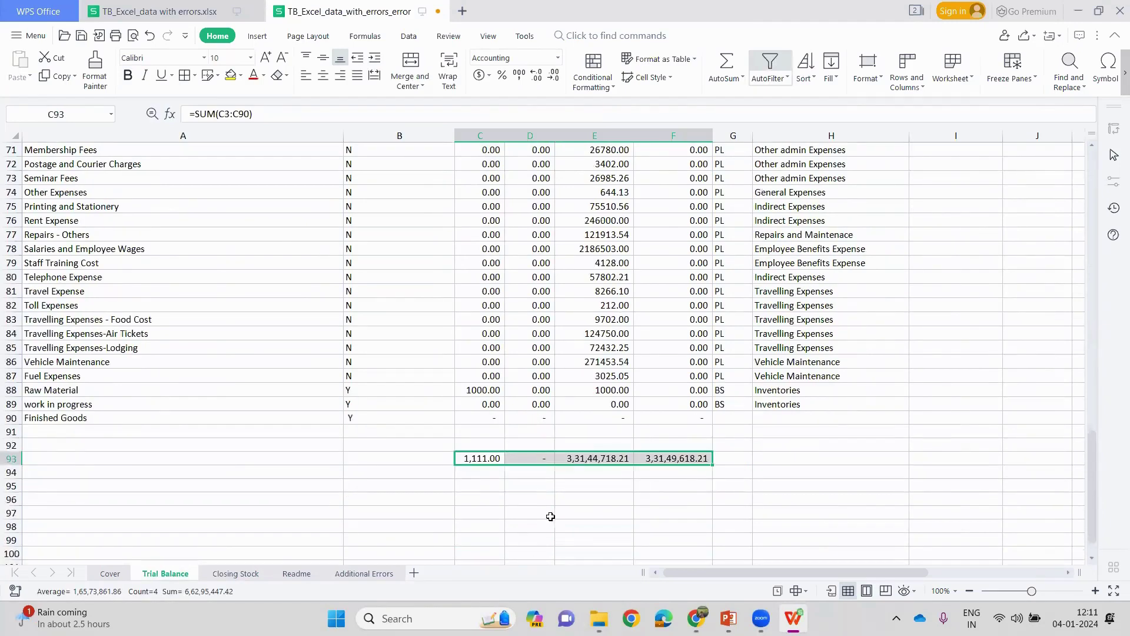
pyautogui.click(526, 486)
pyautogui.write('=')
pyautogui.press('Up')
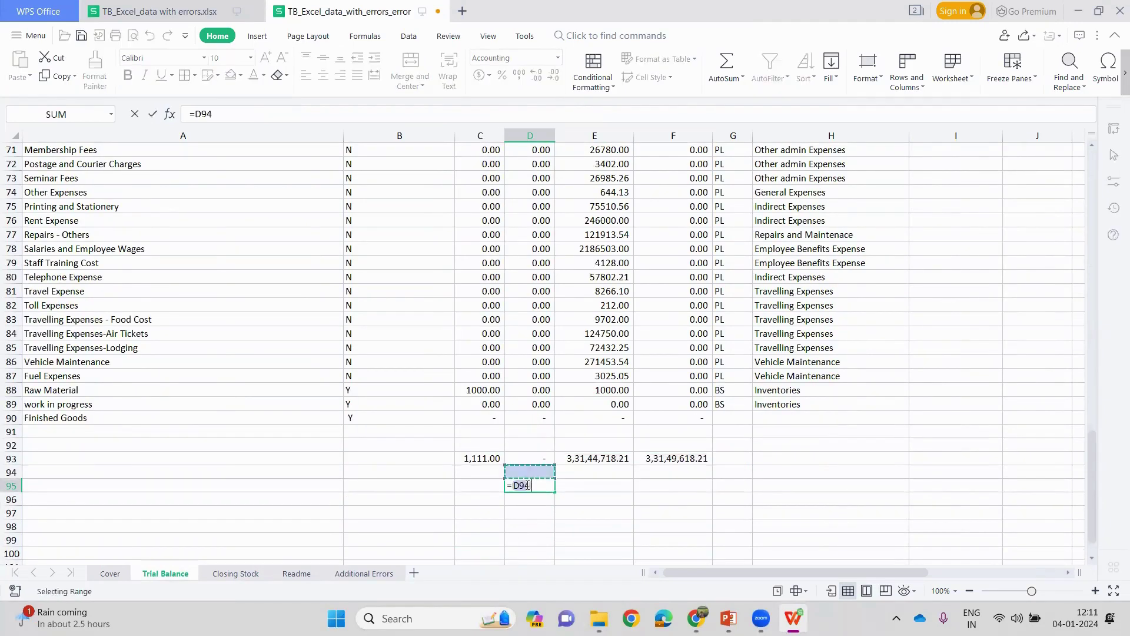
pyautogui.press('Up')
pyautogui.press('Left')
pyautogui.write('-')
pyautogui.press('Up')
pyautogui.press('Return')
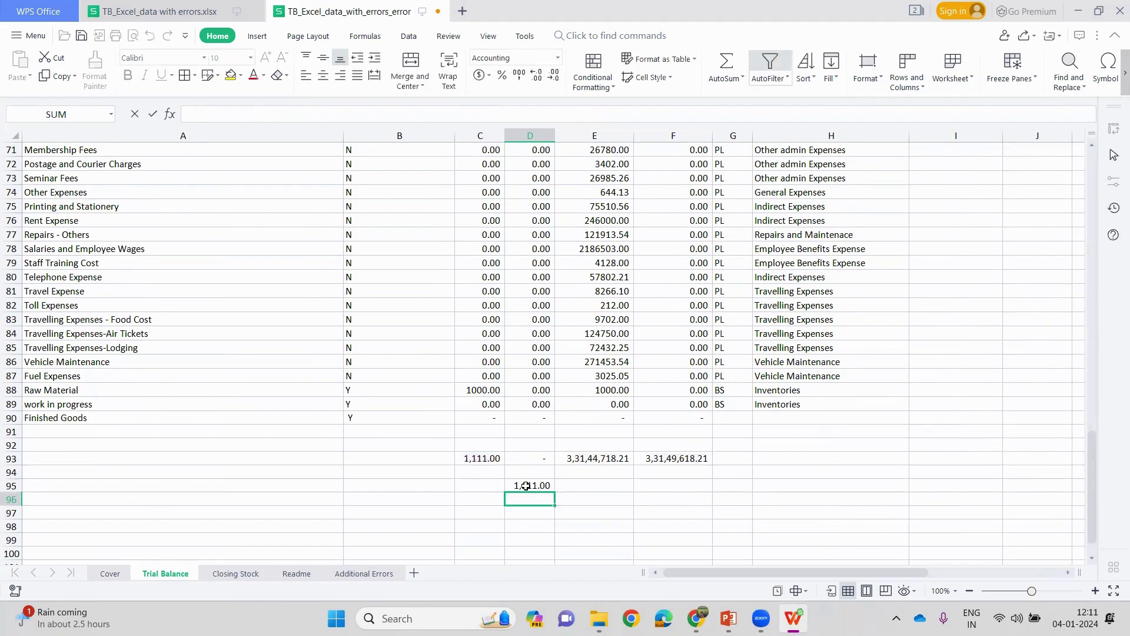
# - Copy the difference formula into F95 as =E93-F93, showing a -4,900.00 closing difference
pyautogui.click(527, 486)
pyautogui.hotkey('ctrl', 'c')
pyautogui.press('Right')
pyautogui.press('Right')
pyautogui.hotkey('ctrl', 'v')
pyautogui.press('Escape')
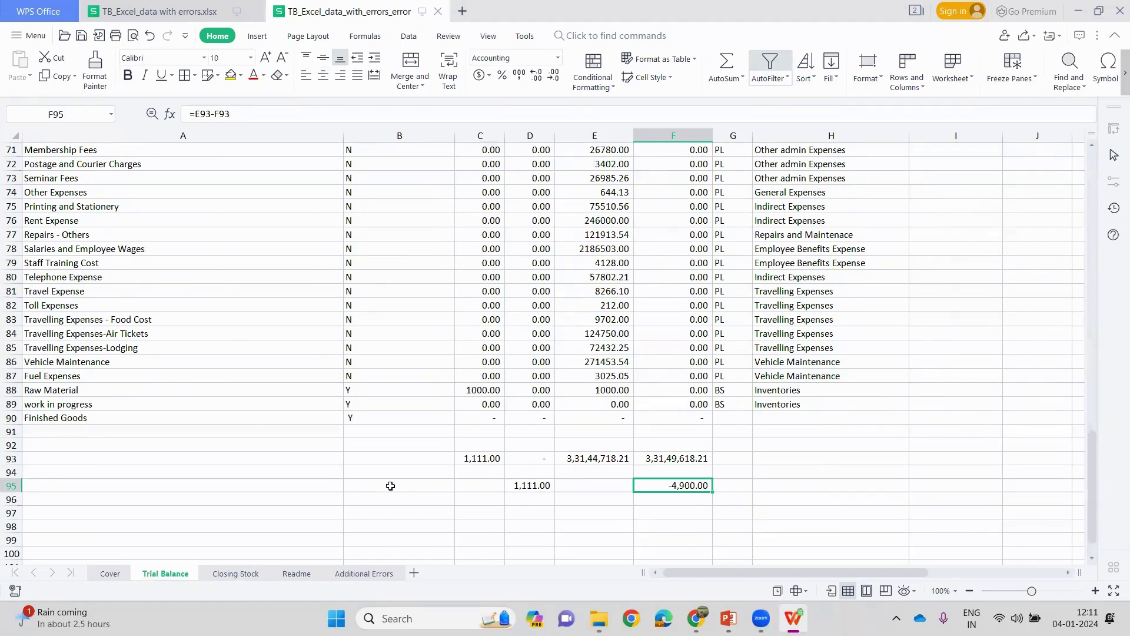
# - Review the Additional Errors, Trial Balance and Closing Stock sheets, then close TB_Excel_data_with_errors_error
pyautogui.click(360, 573)
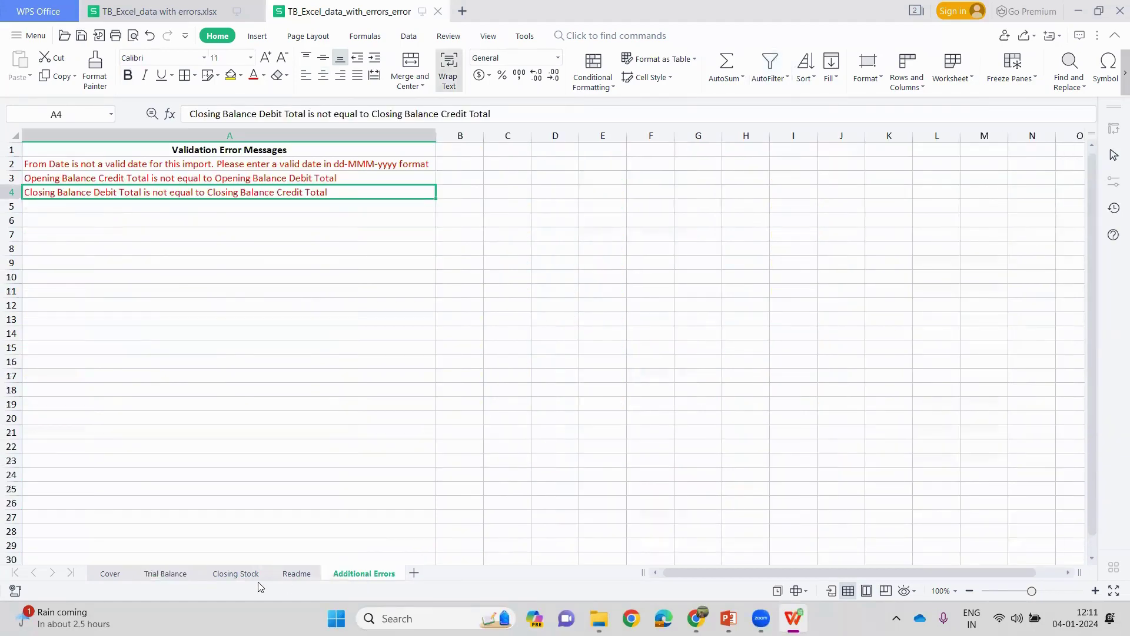
pyautogui.click(165, 574)
pyautogui.moveTo(745, 570); pyautogui.dragTo(843, 571)
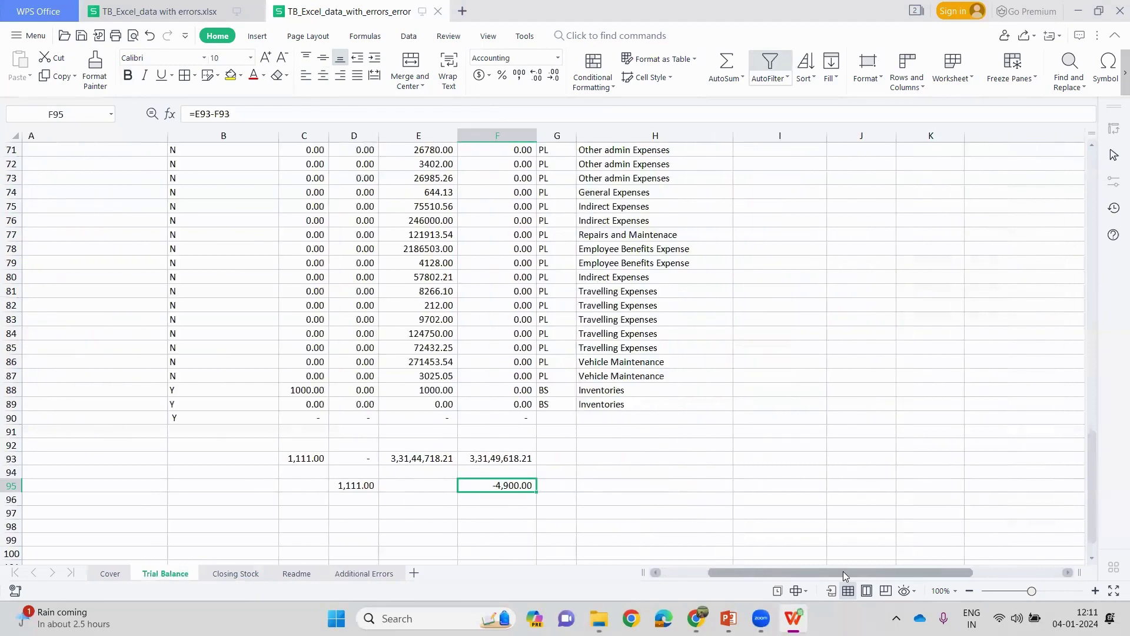
pyautogui.scroll(6, 883, 427)
pyautogui.hotkey('ctrl', 'Home')
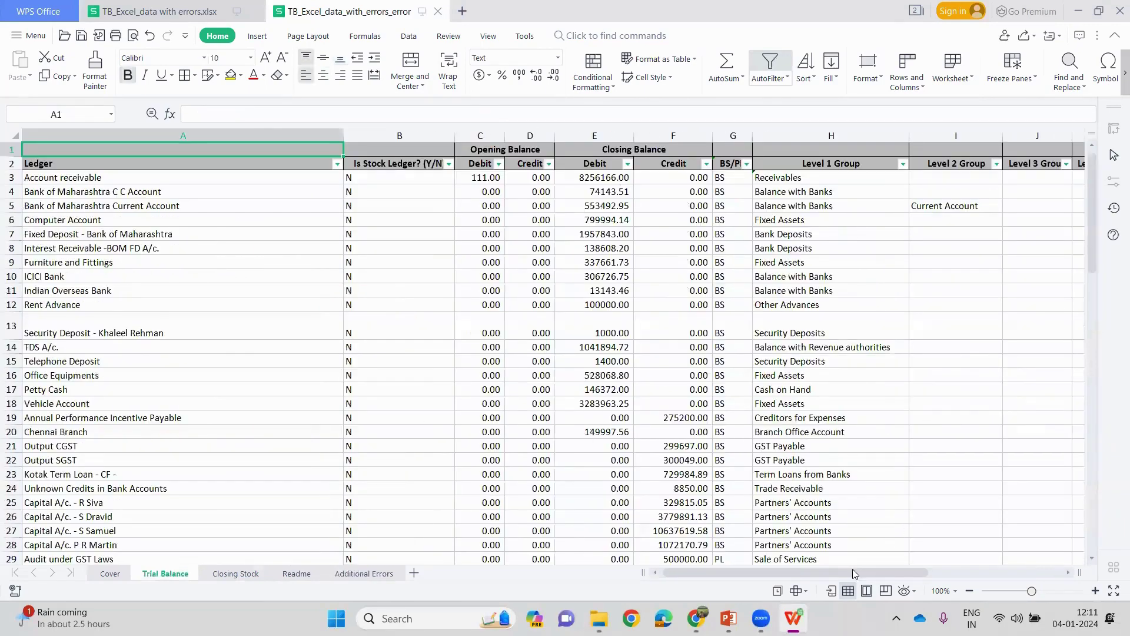
pyautogui.moveTo(866, 578); pyautogui.dragTo(982, 577)
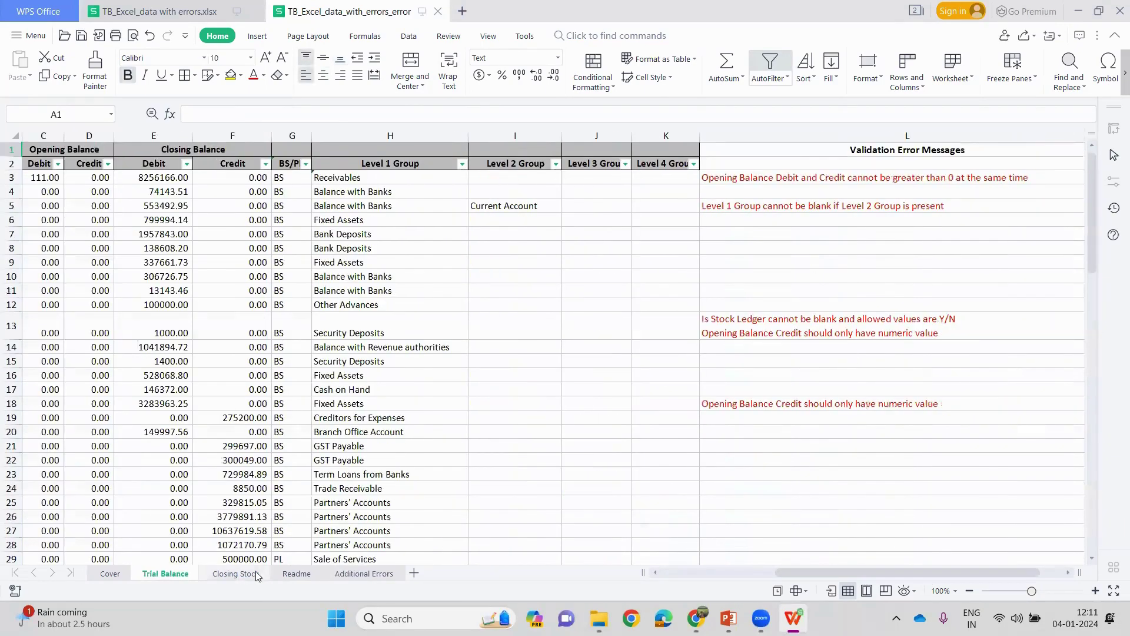
pyautogui.hotkey('ctrl', 'pagedown')
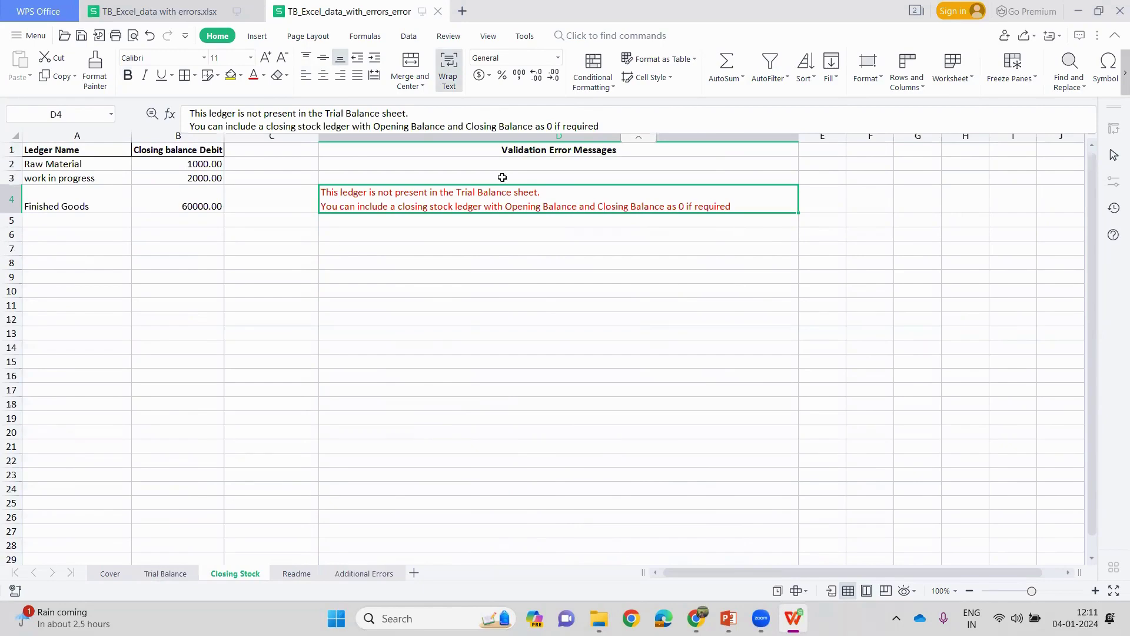
pyautogui.click(438, 11)
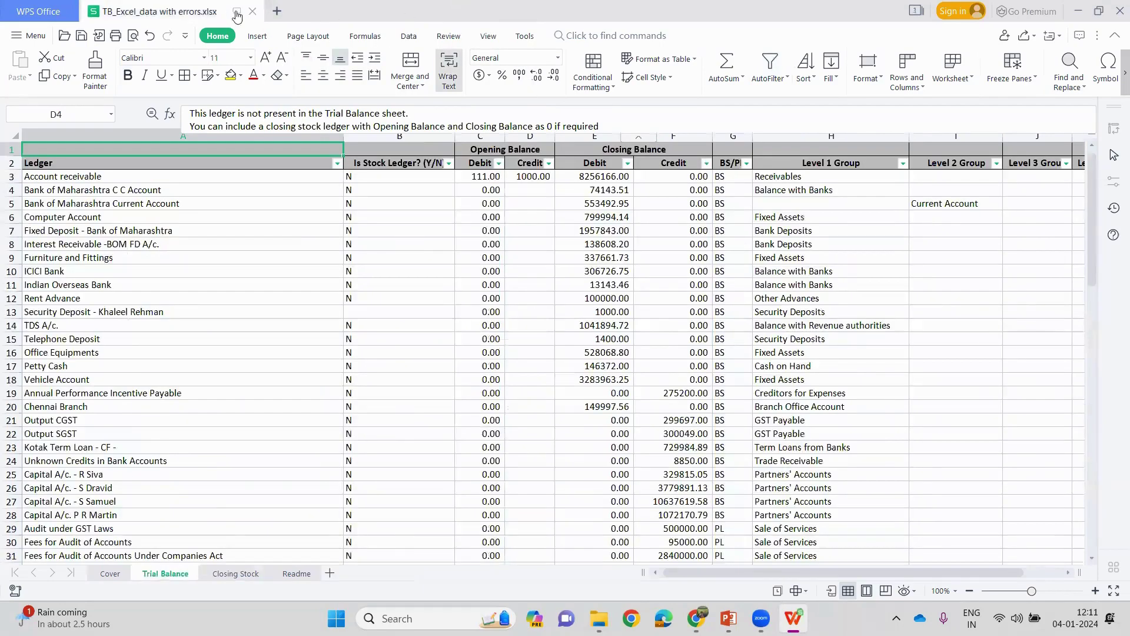
# - Close WPS, upload TB_Excel_Correct_Data as the Excel trial balance, and refresh to see it QUEUED
pyautogui.click(253, 12)
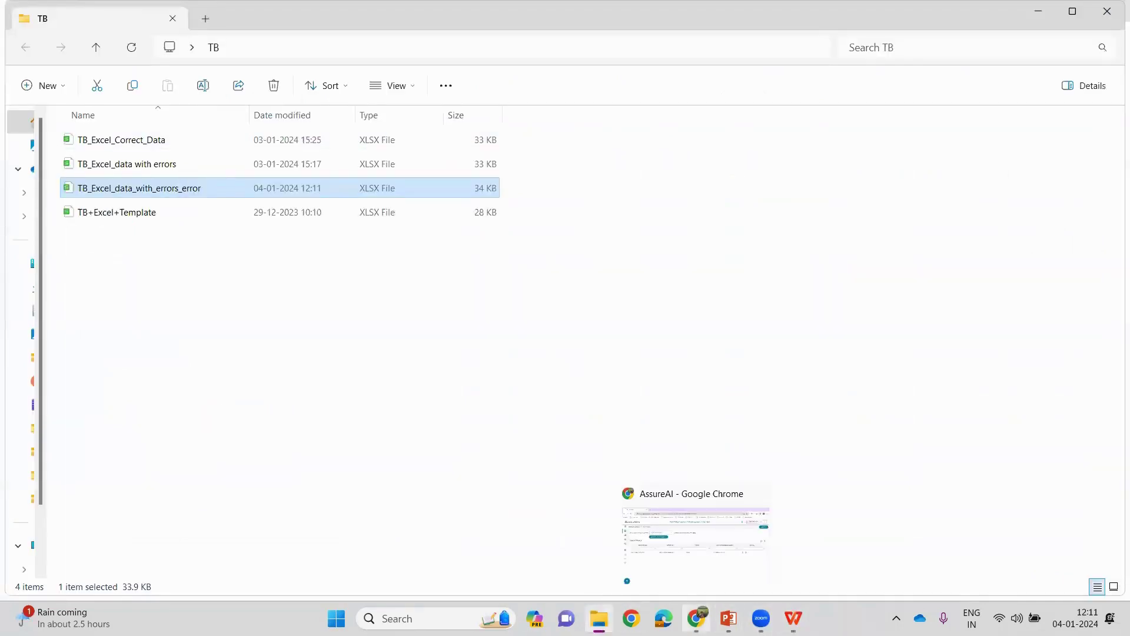
pyautogui.click(697, 619)
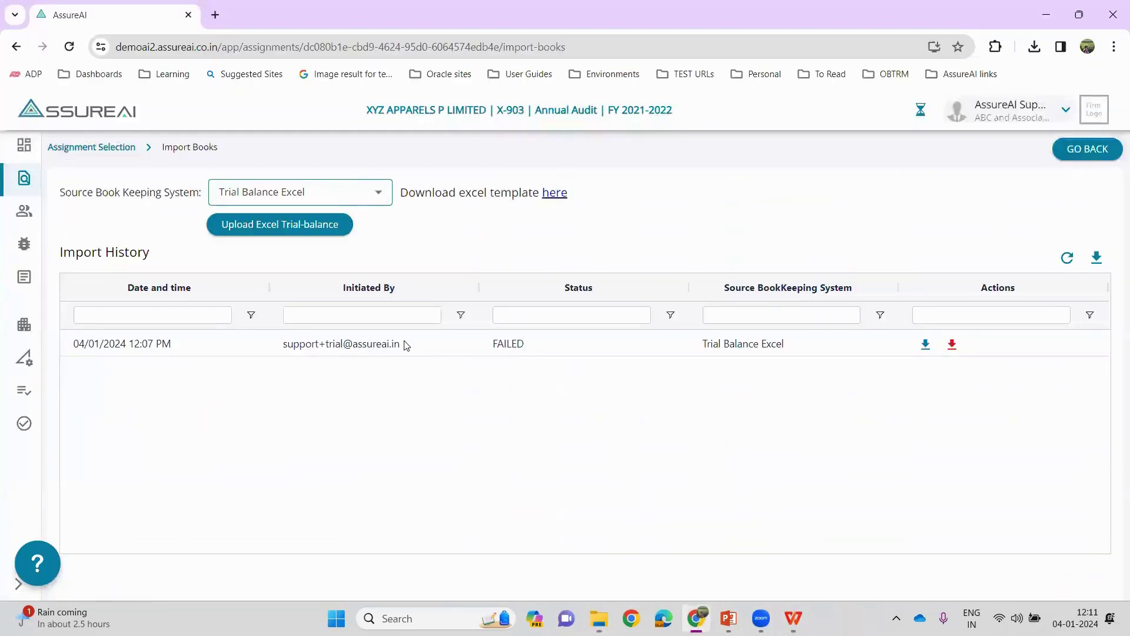
pyautogui.click(257, 231)
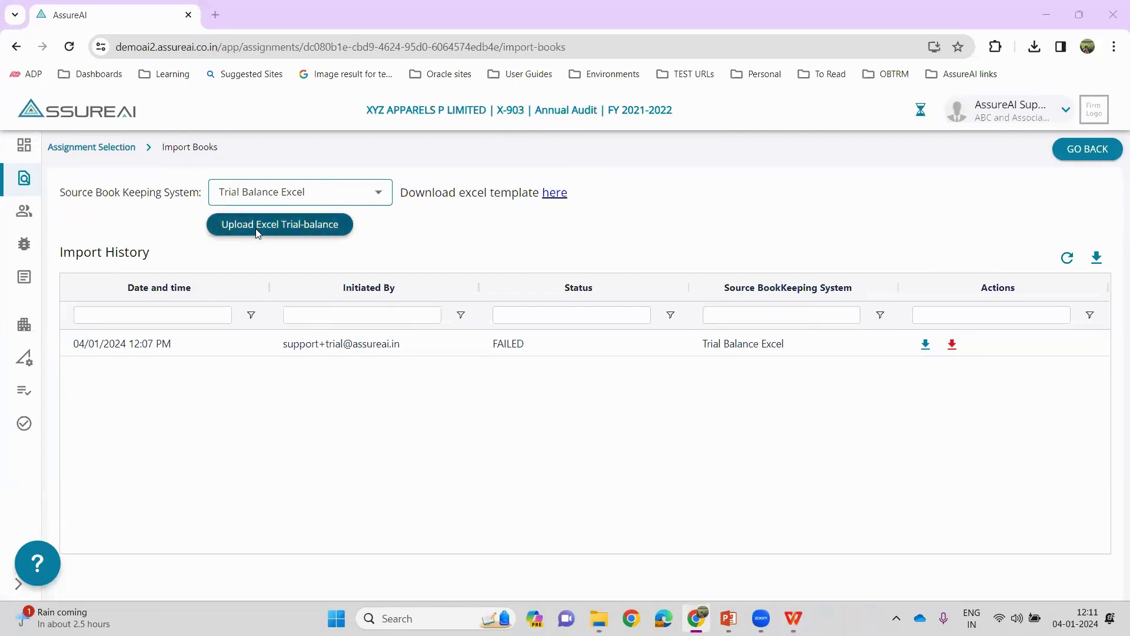
pyautogui.click(268, 266)
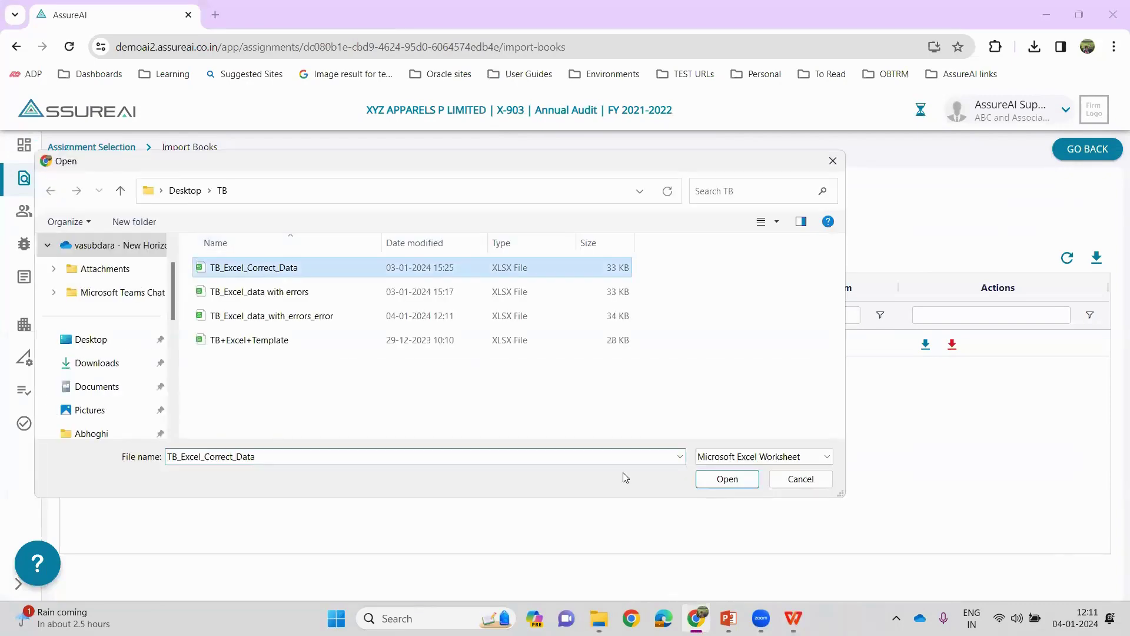
pyautogui.click(724, 479)
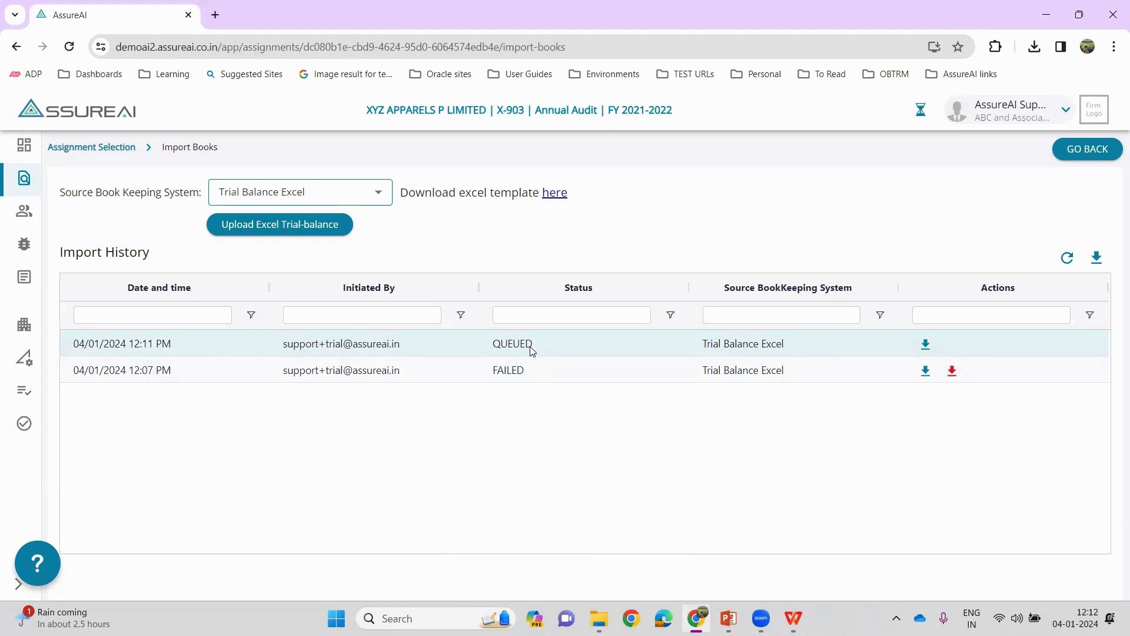
pyautogui.press('F5')
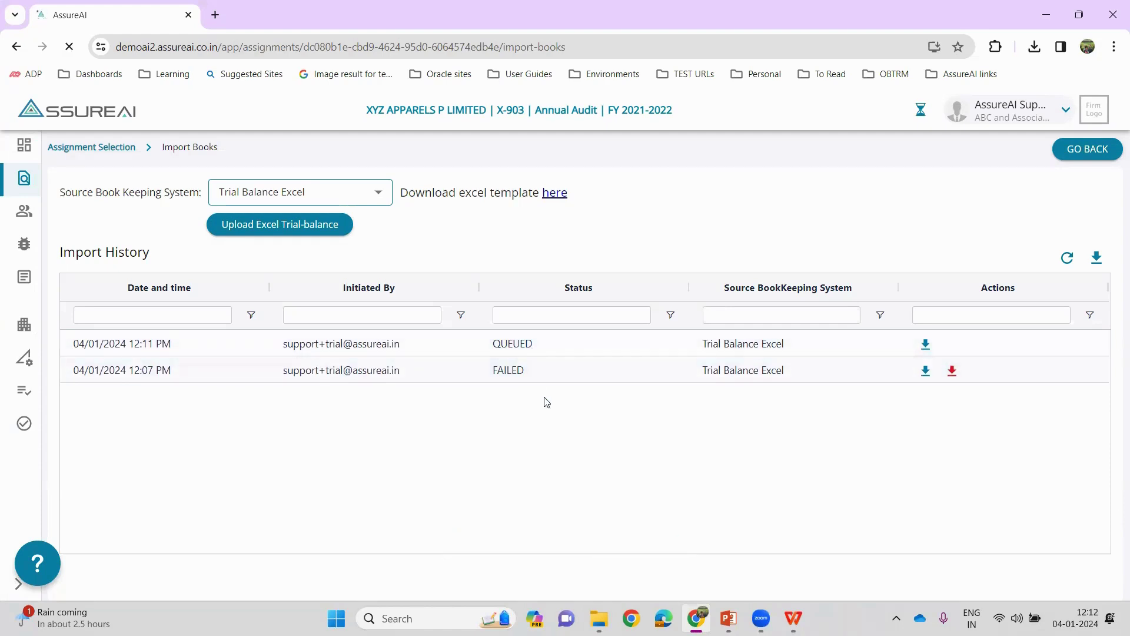